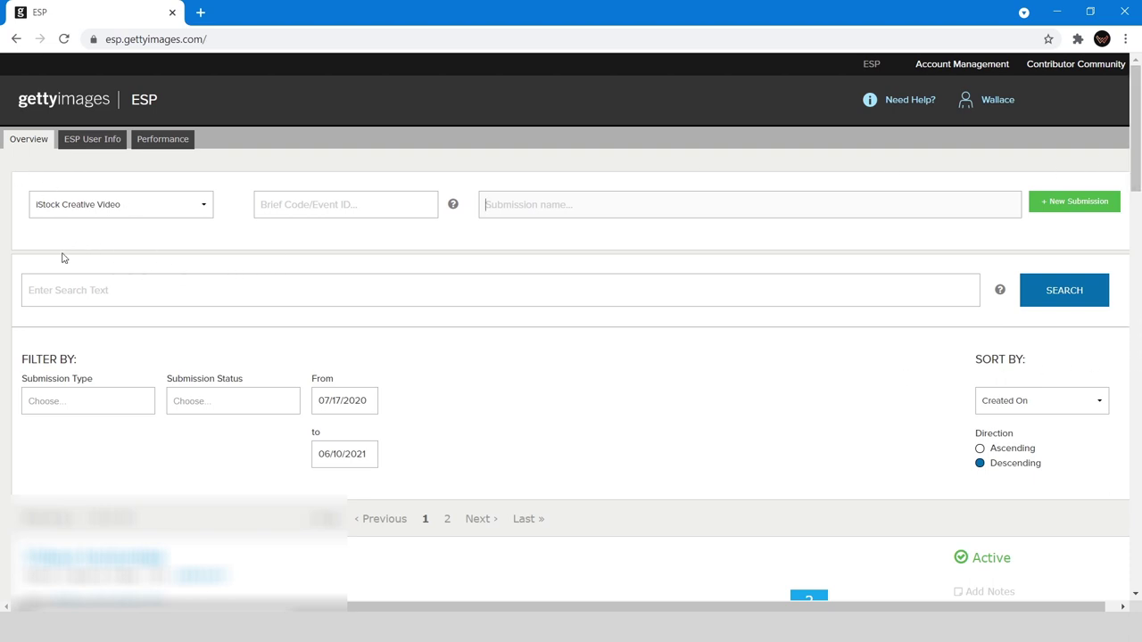
Step: Create a new iStock Creative Image submission named "Food"
left_click(205, 210)
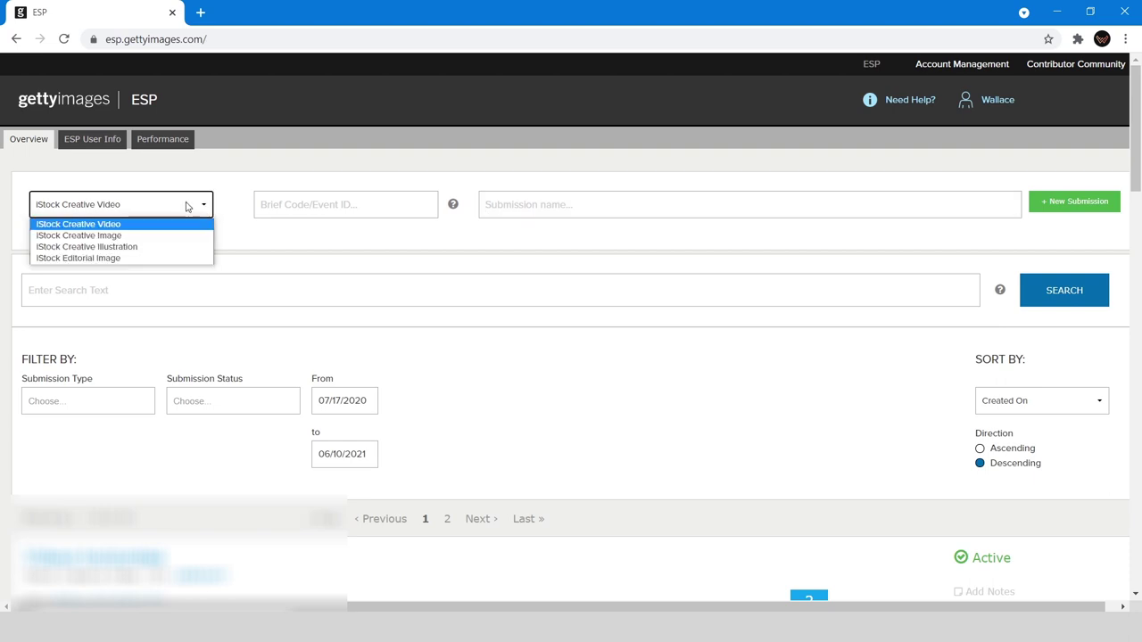
left_click(101, 235)
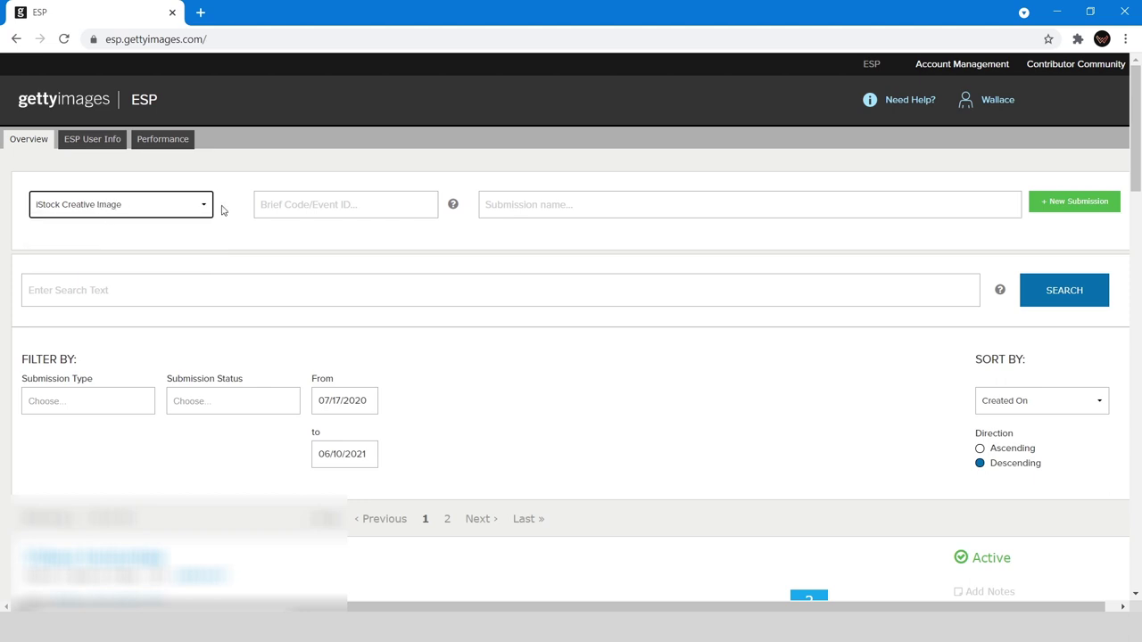
left_click(536, 206)
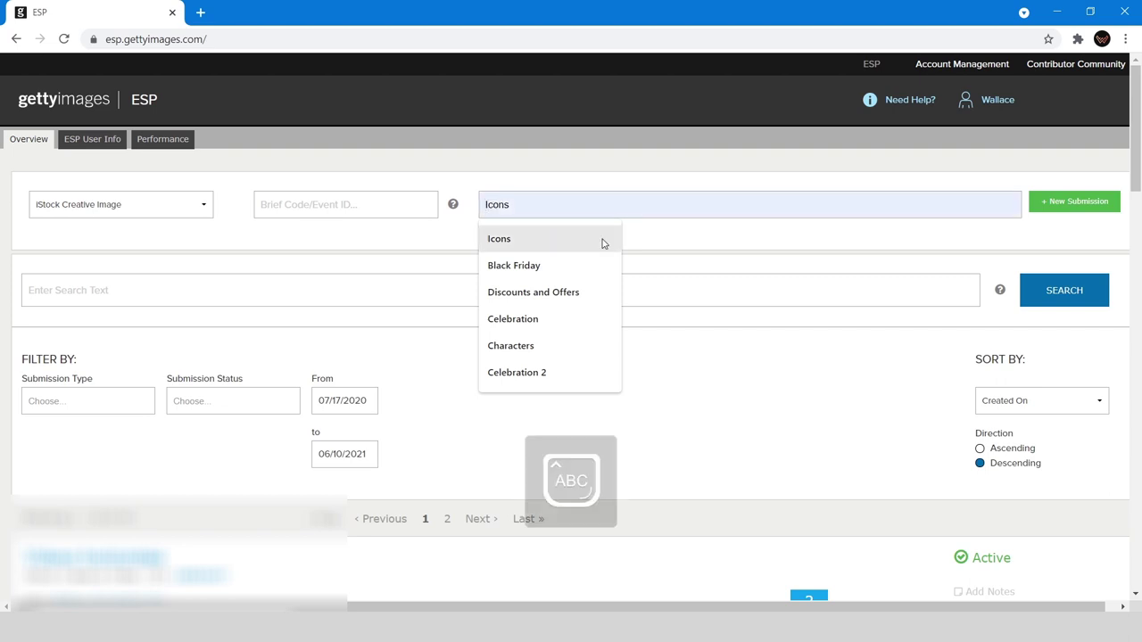
type("Food")
left_click(1074, 202)
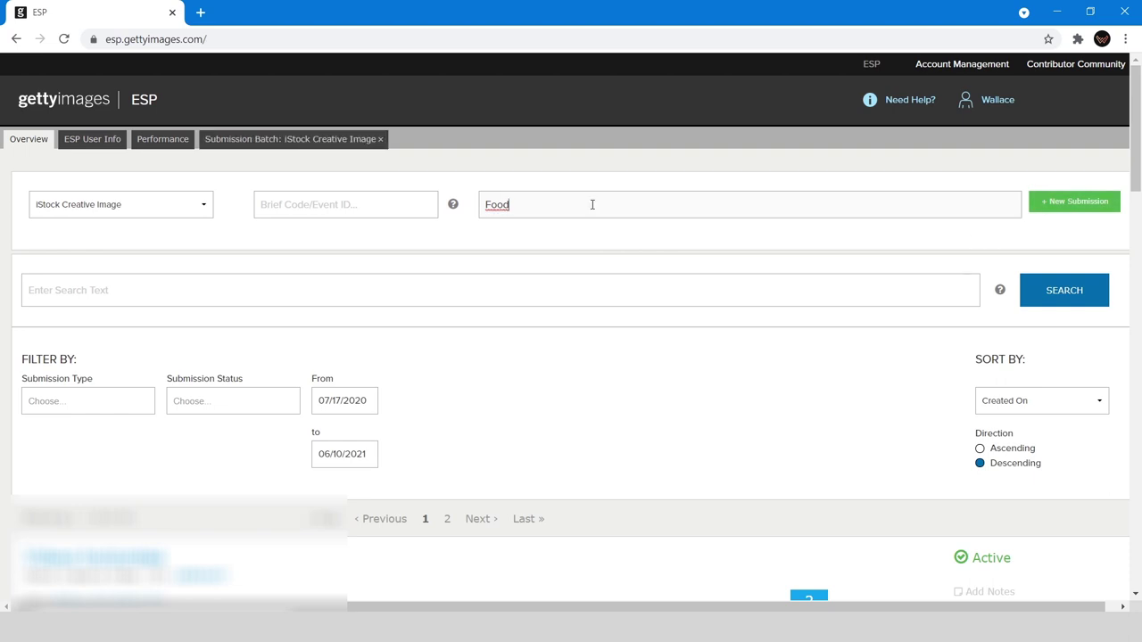
Step: Enter "Foods and drinks" as the search text for existing submissions
left_click(226, 295)
type("Fo")
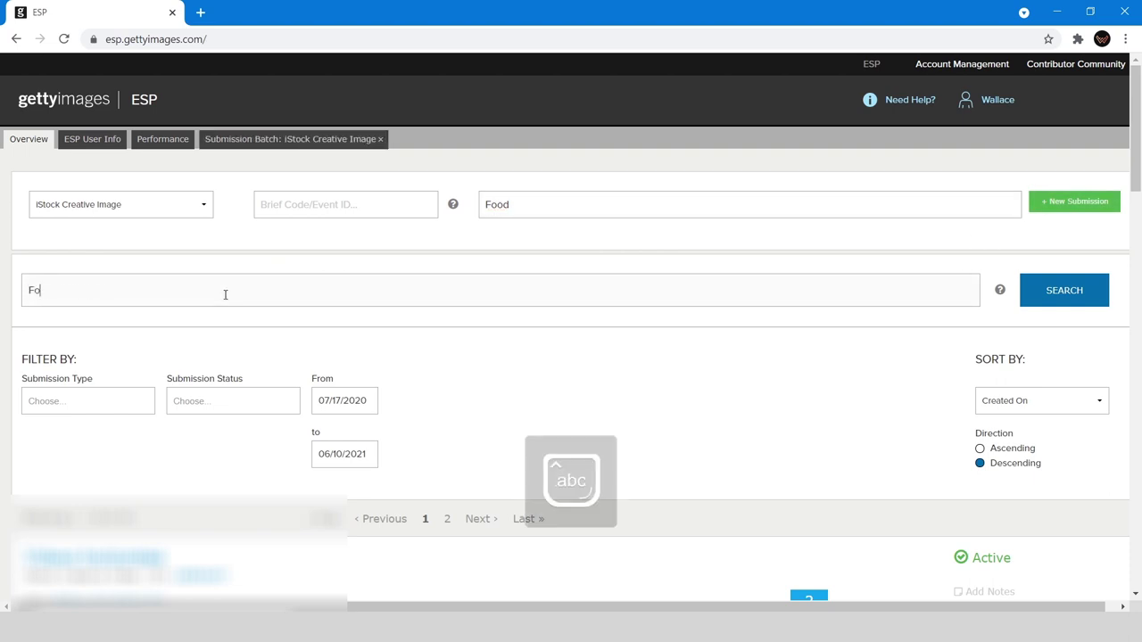
type("ods and drinks")
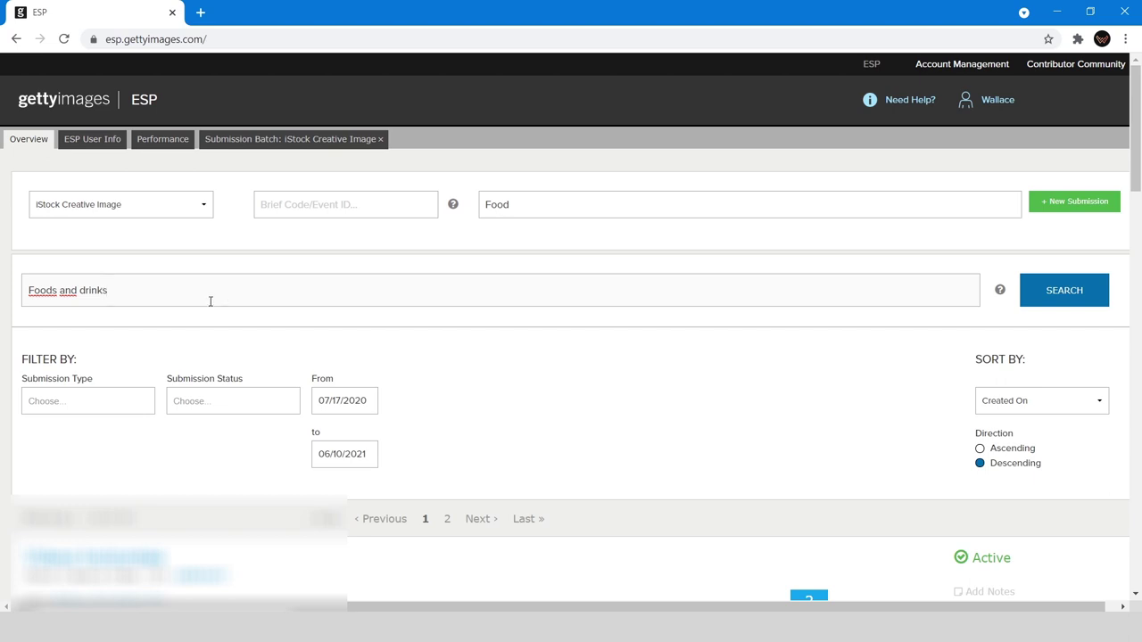
Step: Open the Food submission batch and upload the photo "Chocolate candy with cherry on an ornate table" from the Foto folder
left_click(1077, 212)
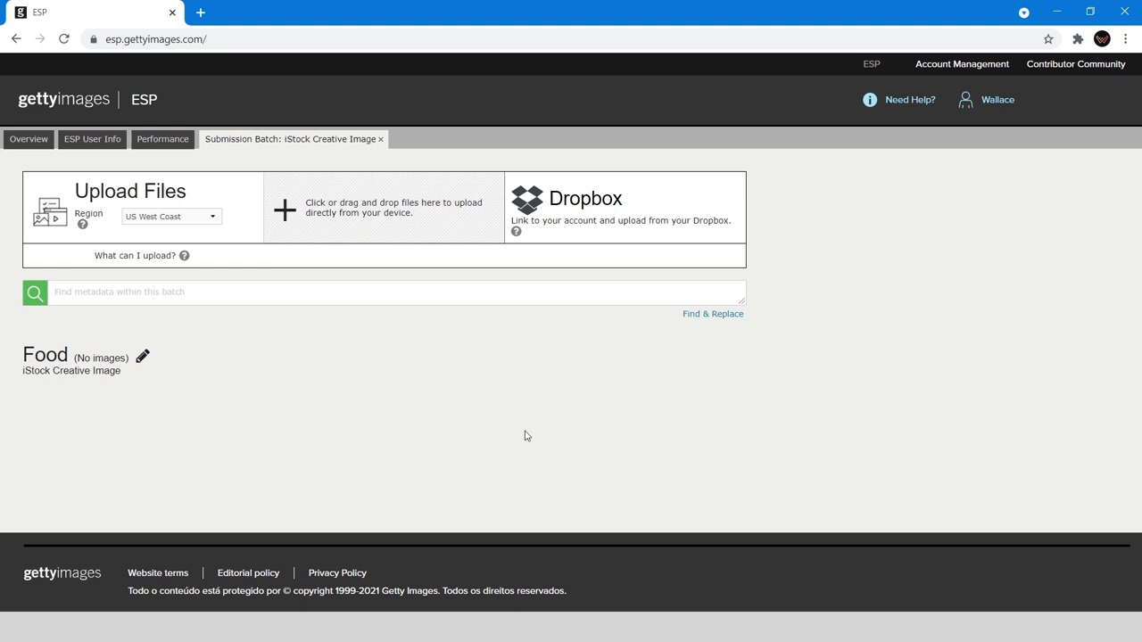
left_click(295, 217)
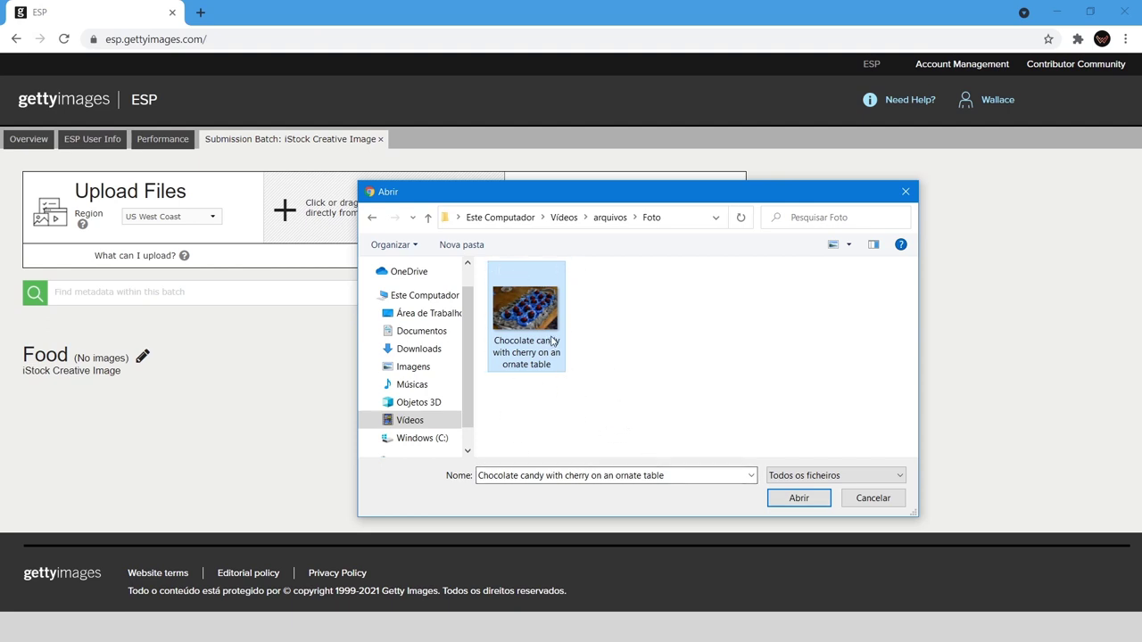
left_click(798, 498)
Step: Review the uploaded photo's title and description and set its country of shoot to Brazil
scroll(535, 402, "down", 2)
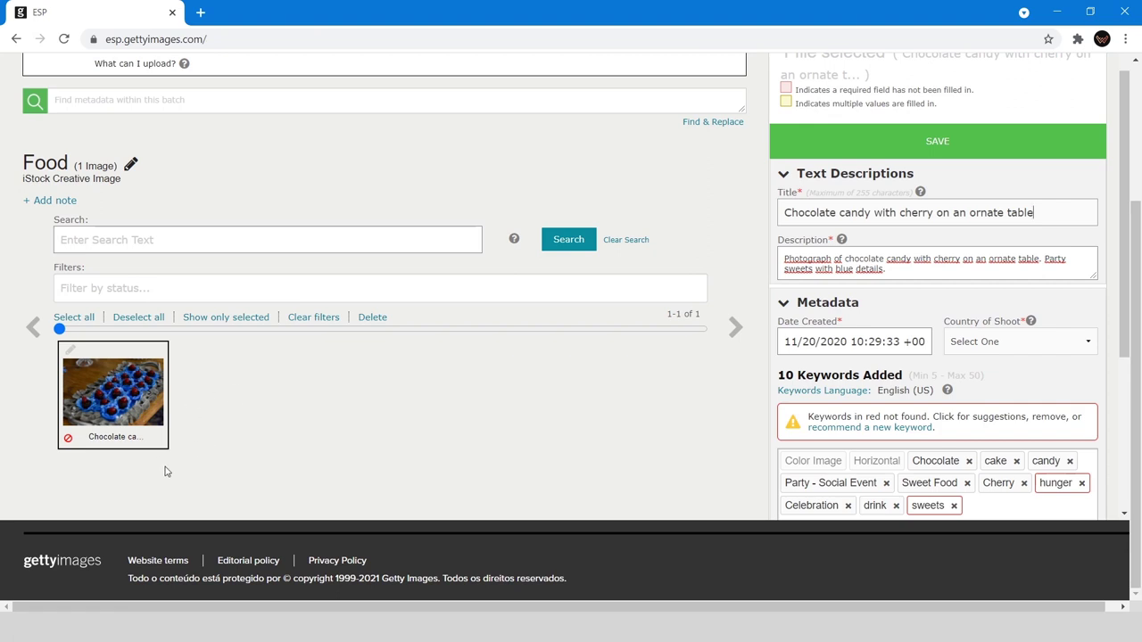
scroll(1085, 290, "up", 1)
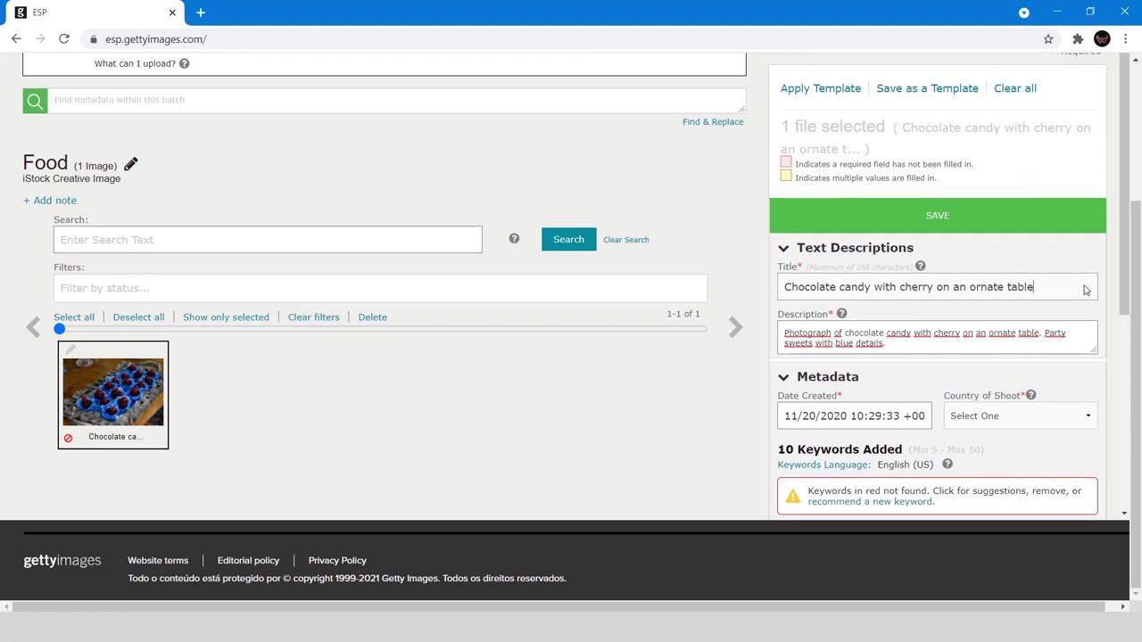
scroll(1048, 294, "down", 2)
scroll(951, 275, "up", 1)
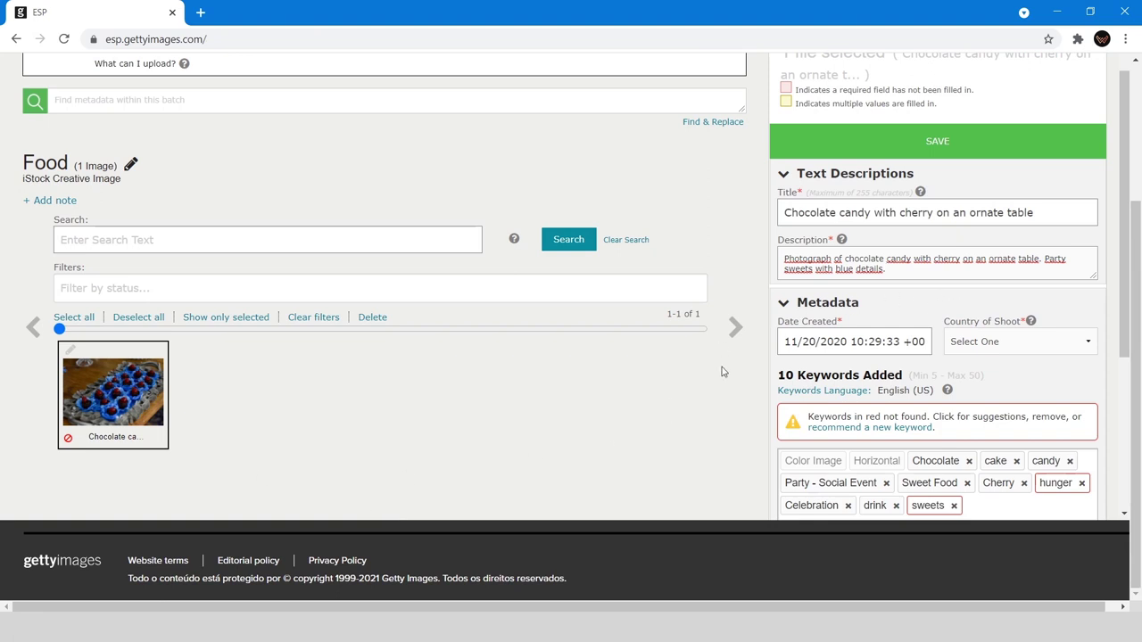
left_click(1069, 350)
scroll(948, 459, "down", 4)
scroll(948, 458, "up", 3)
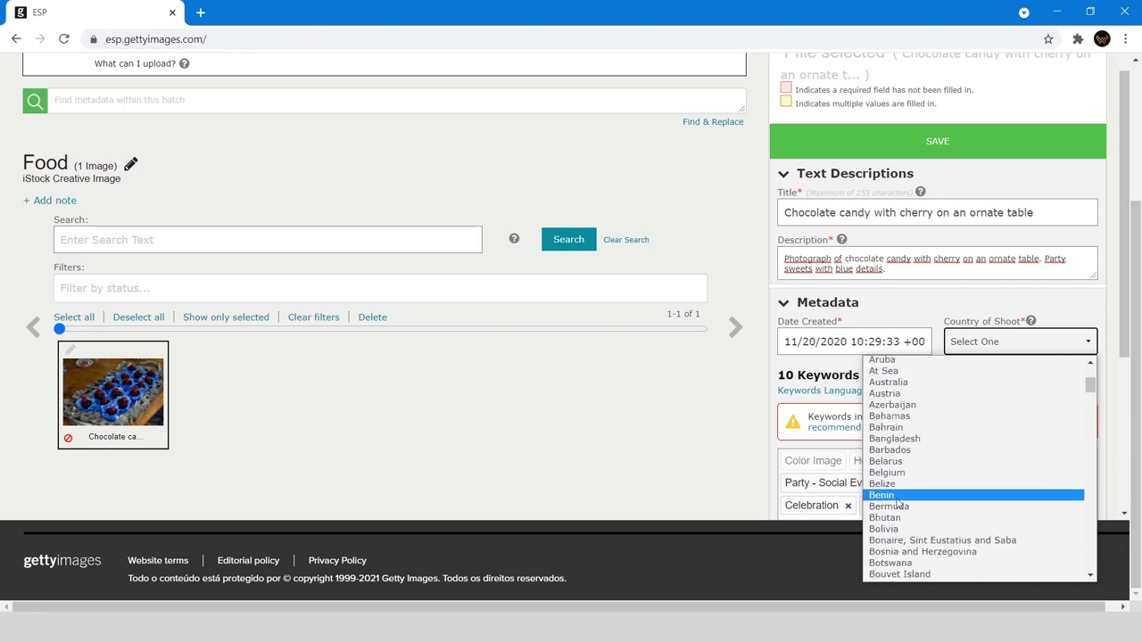
scroll(891, 508, "down", 4)
left_click(891, 440)
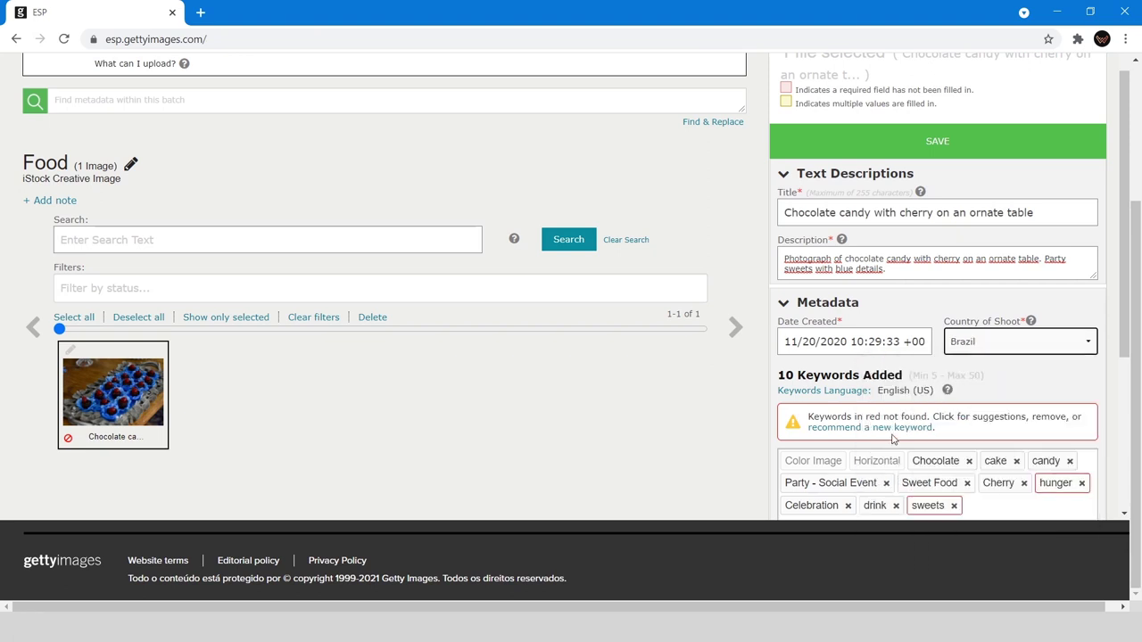
Step: Replace the unrecognized keyword "hunger" with the suggested term "Hungry"
scroll(1044, 379, "down", 3)
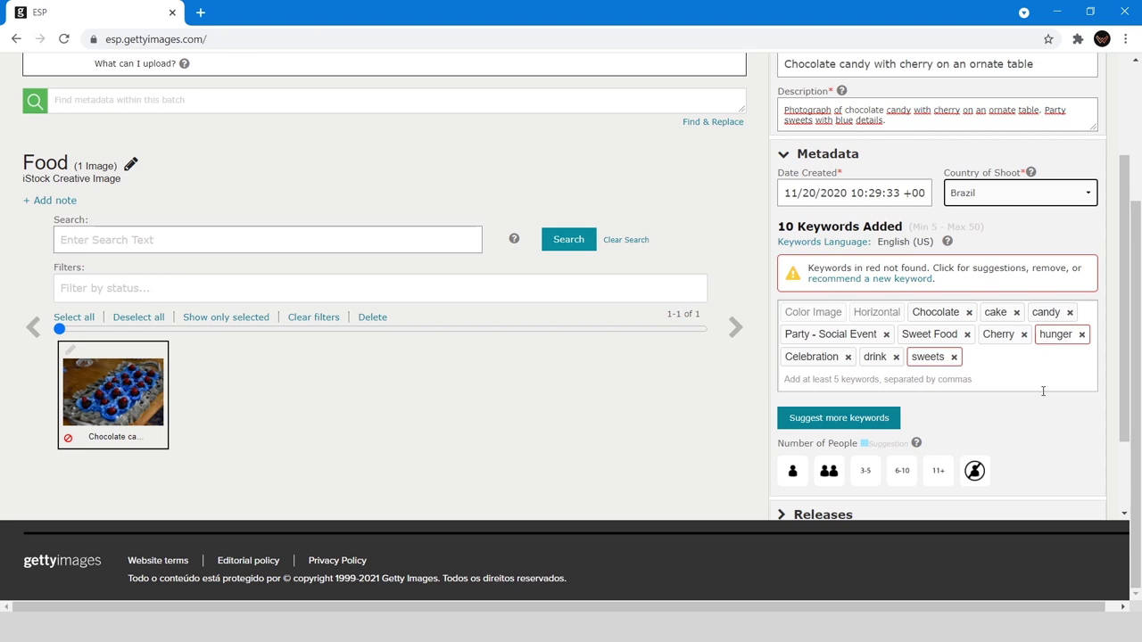
left_click(1056, 337)
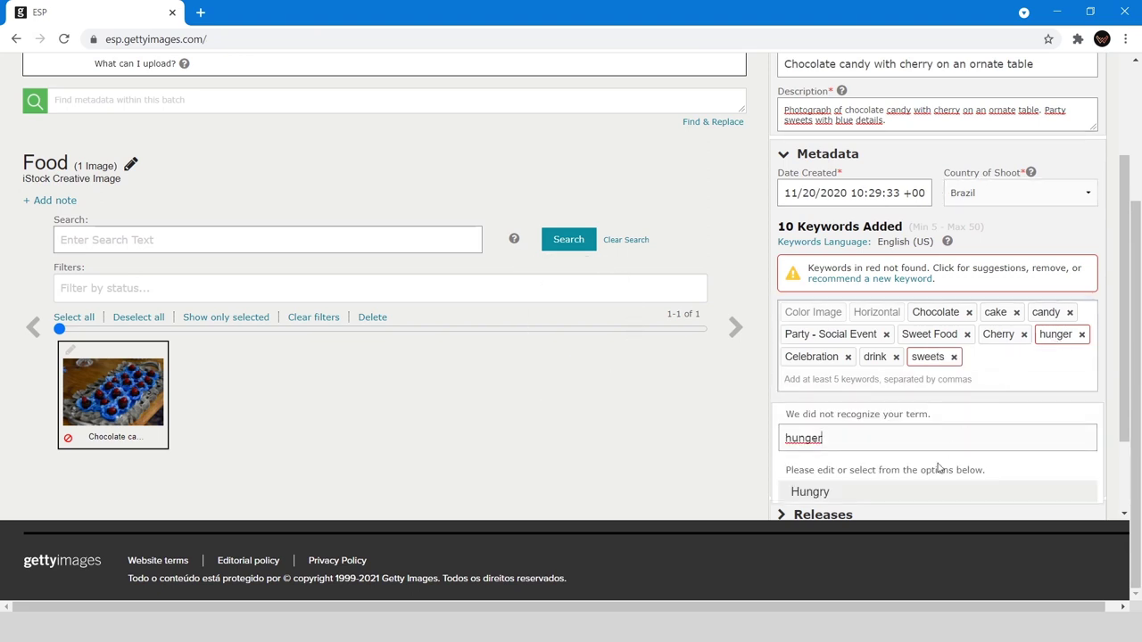
scroll(810, 495, "down", 1)
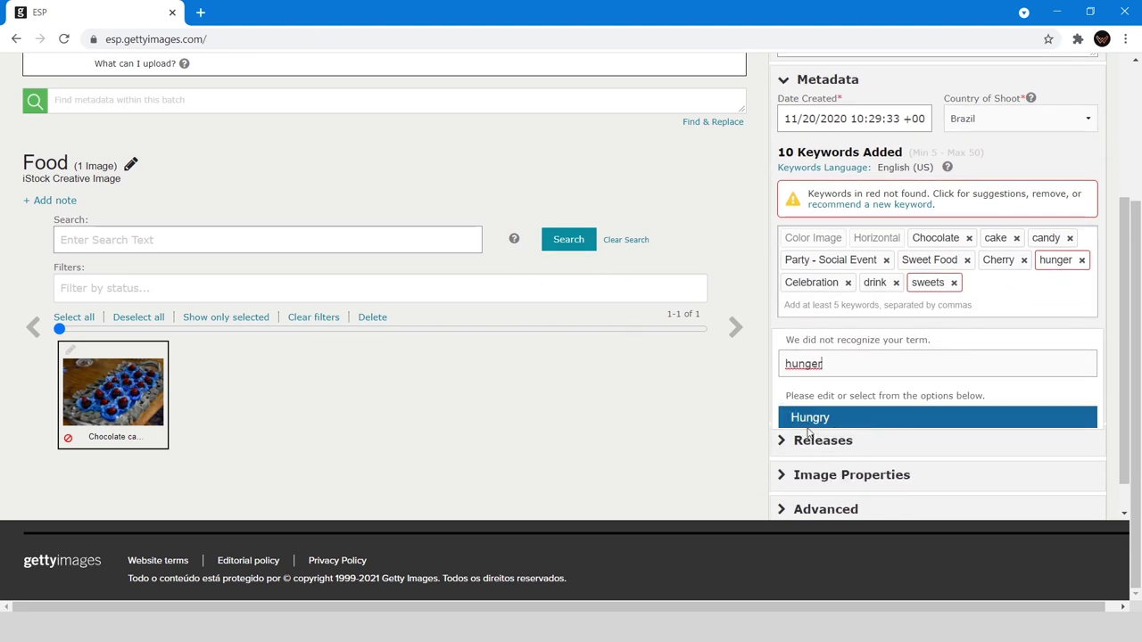
left_click(820, 416)
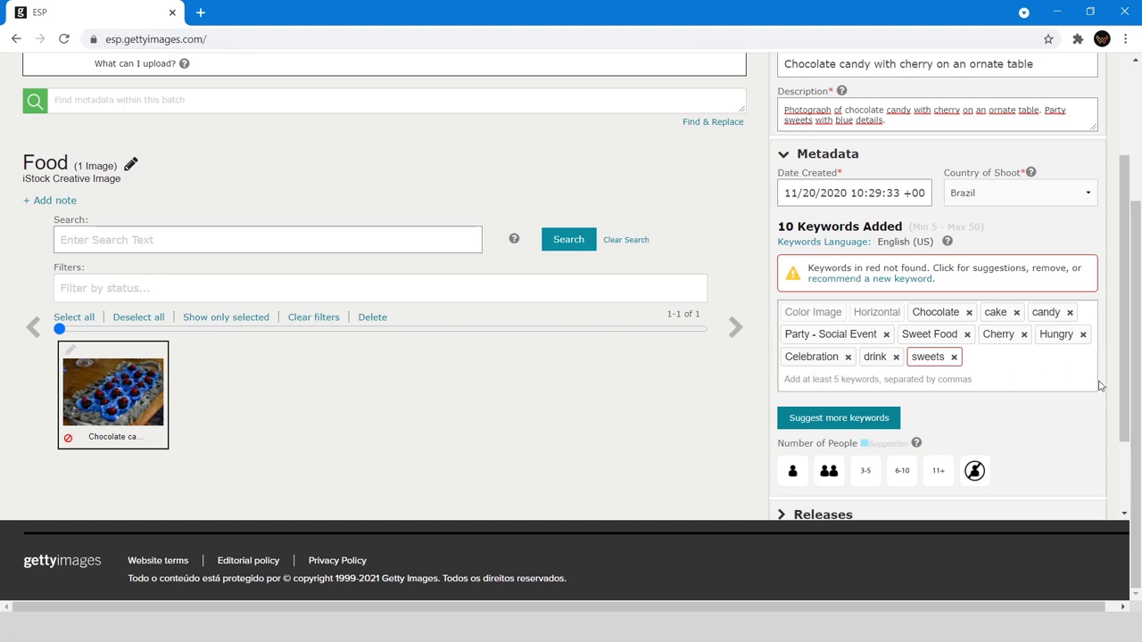
left_click(1010, 353)
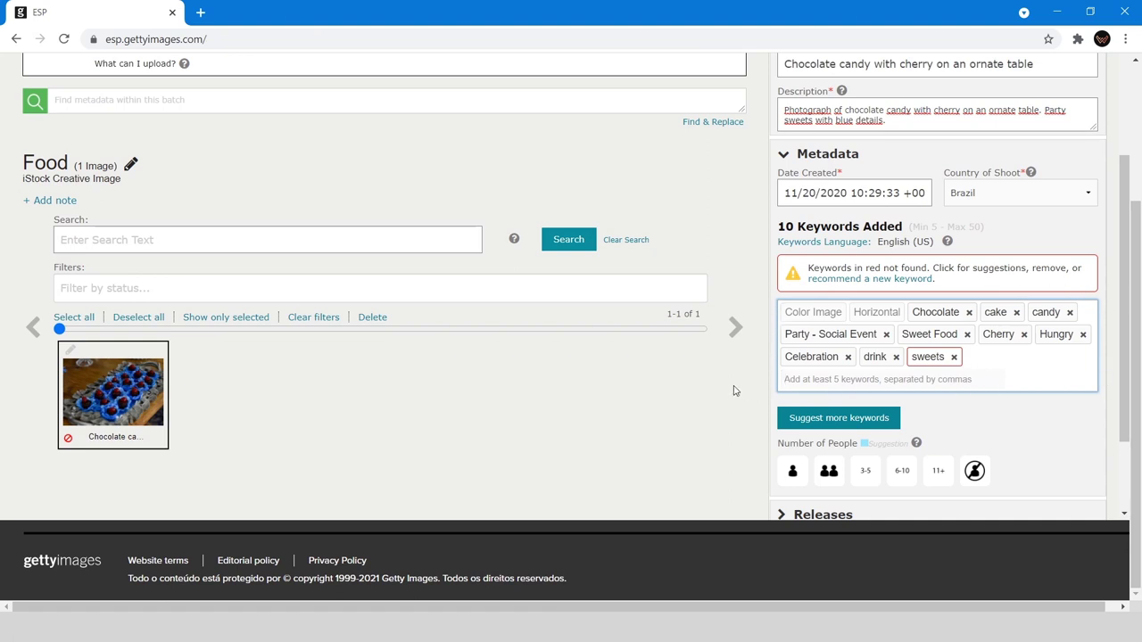
Step: Set the photo's number of people to No People and expand its image properties
scroll(1046, 376, "down", 2)
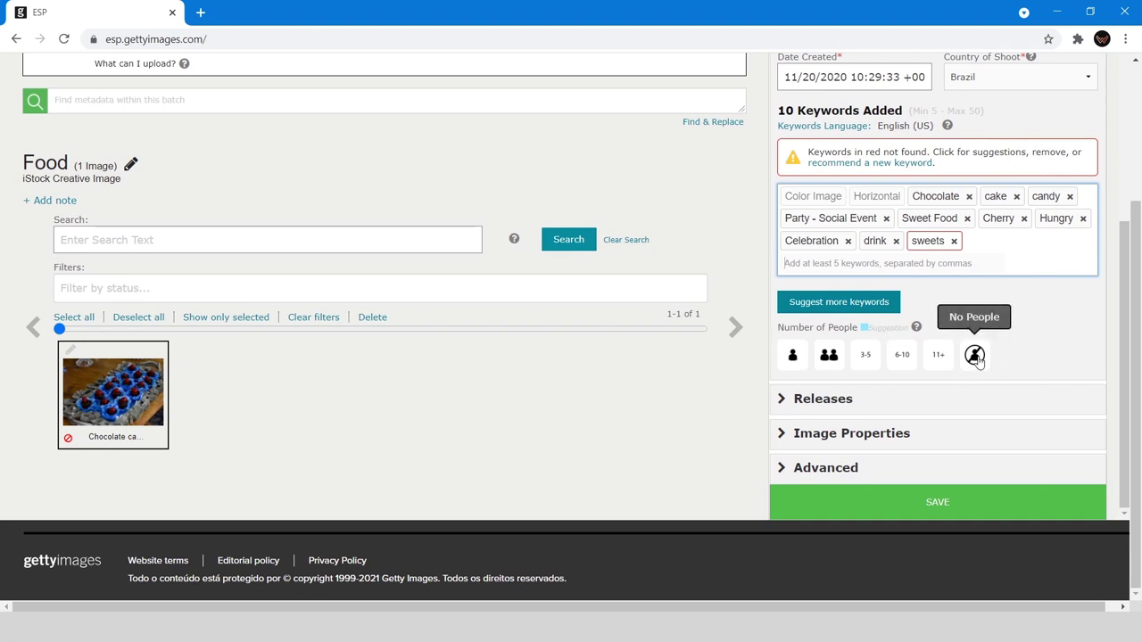
left_click(976, 355)
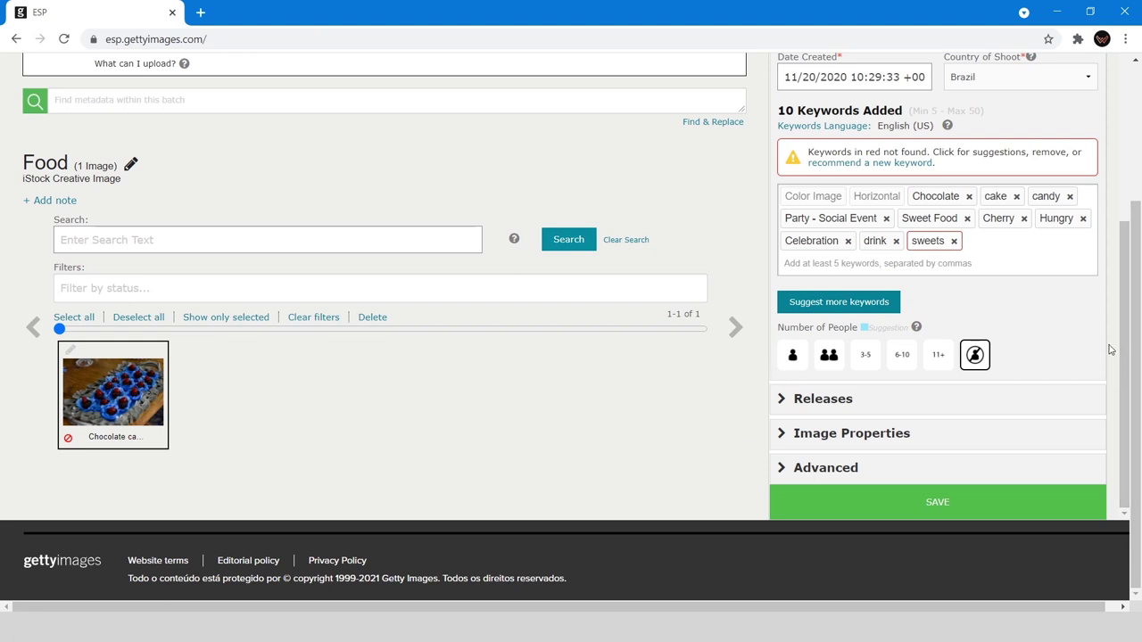
left_click(783, 434)
scroll(934, 416, "down", 1)
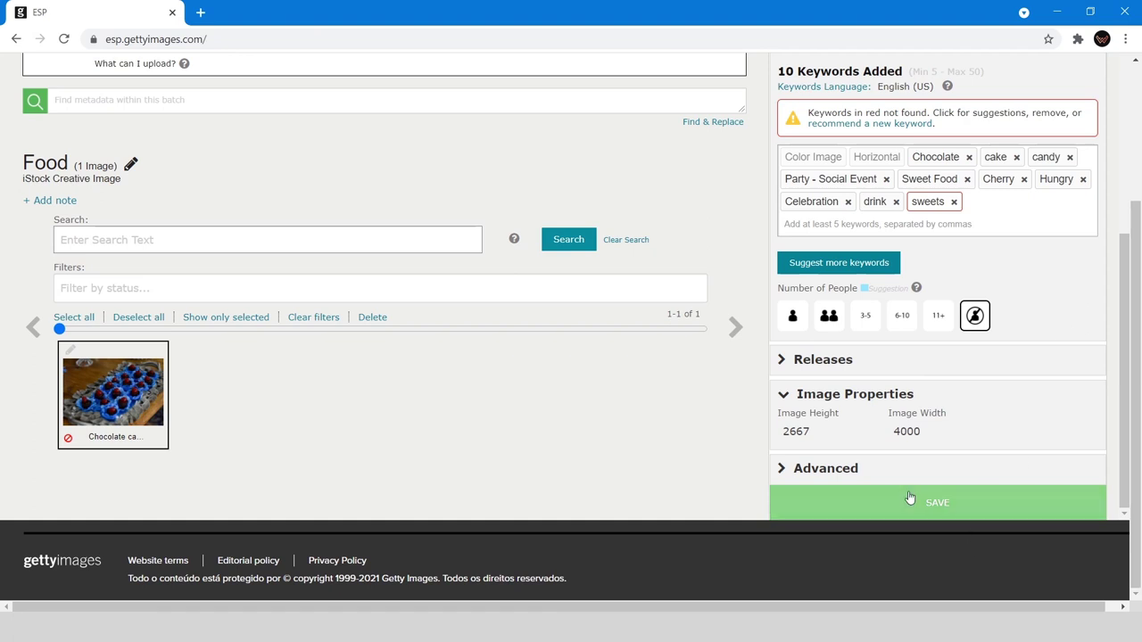
Step: Save the photo's metadata and submit the file, confirming that the metadata is correct
left_click(972, 502)
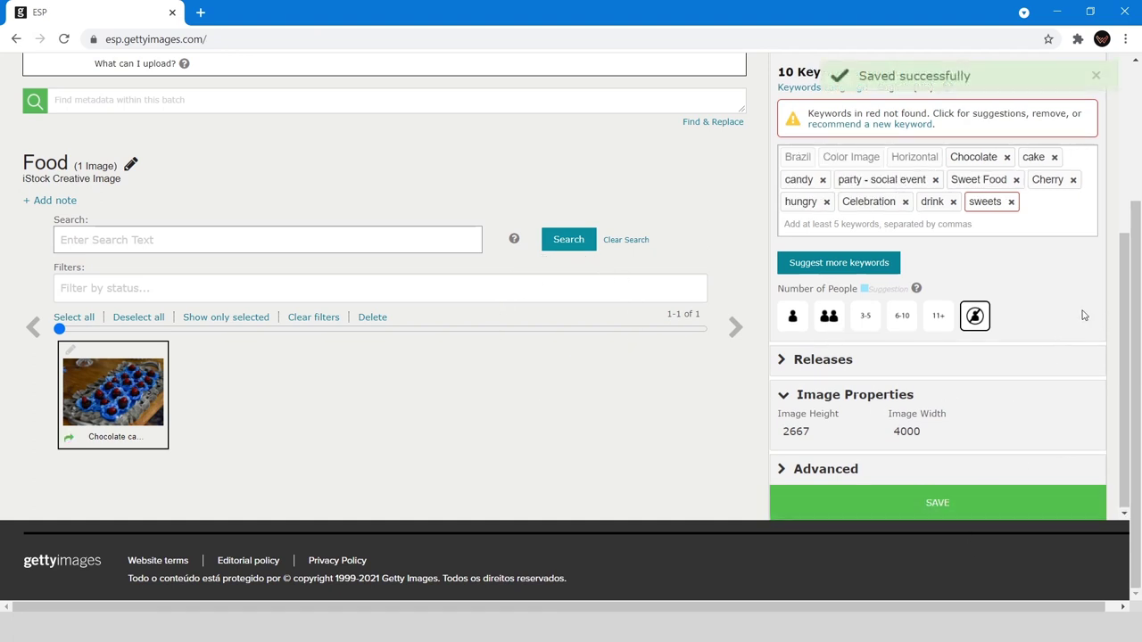
scroll(1100, 282, "up", 1)
scroll(1100, 282, "up", 5)
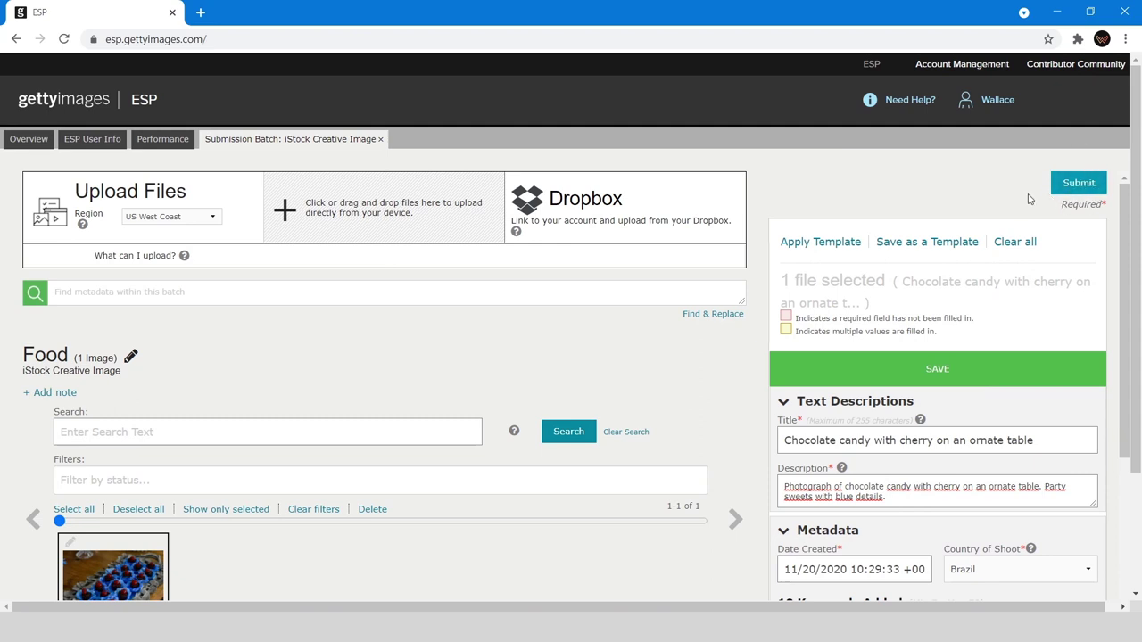
left_click(1078, 188)
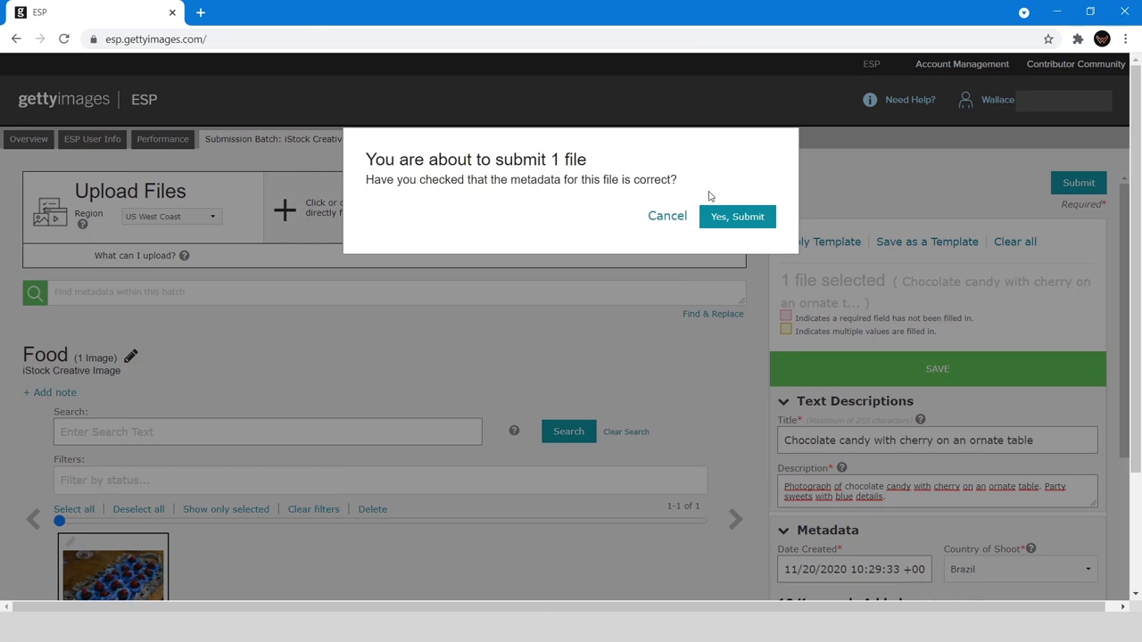
left_click(735, 217)
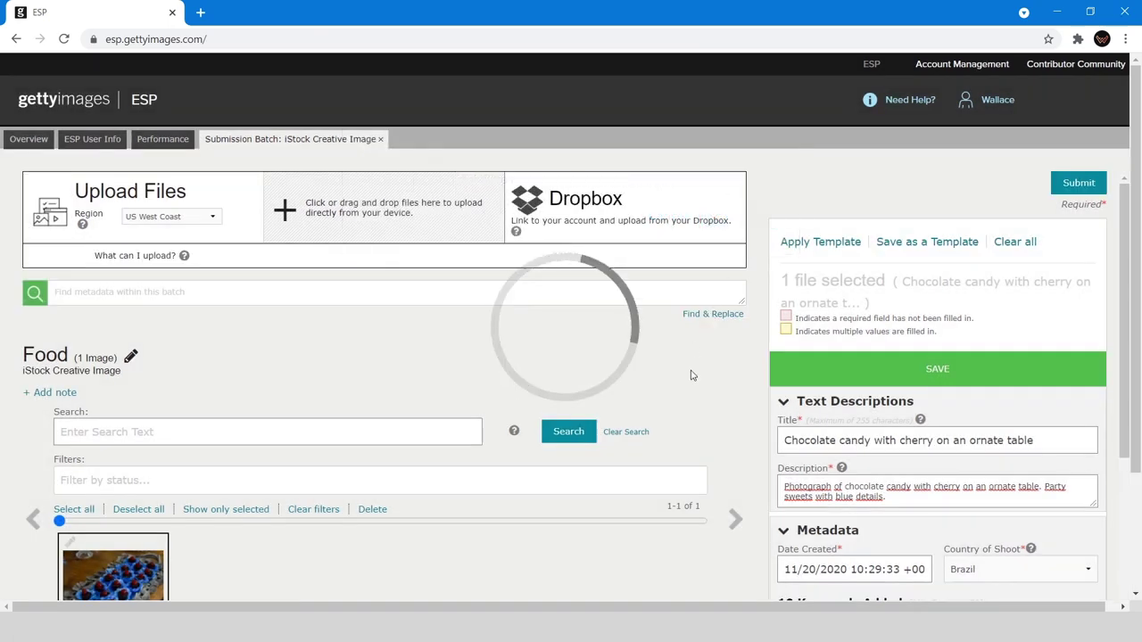
Step: Check the submitted photo's status in the Food batch and return to the submissions overview
scroll(688, 375, "down", 2)
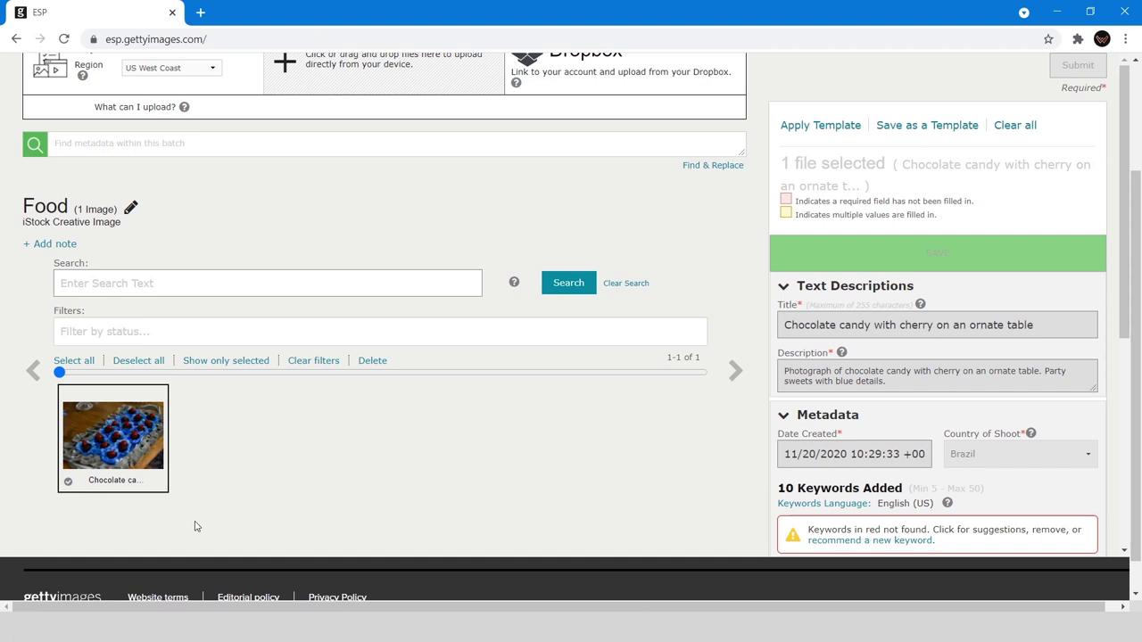
scroll(250, 475, "up", 3)
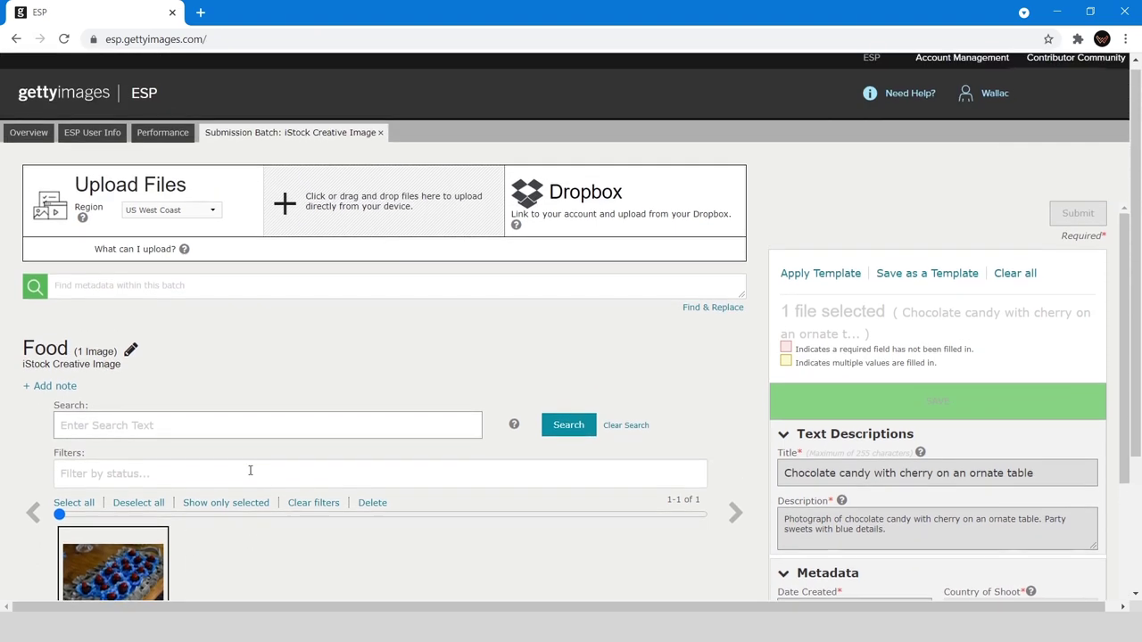
left_click(30, 141)
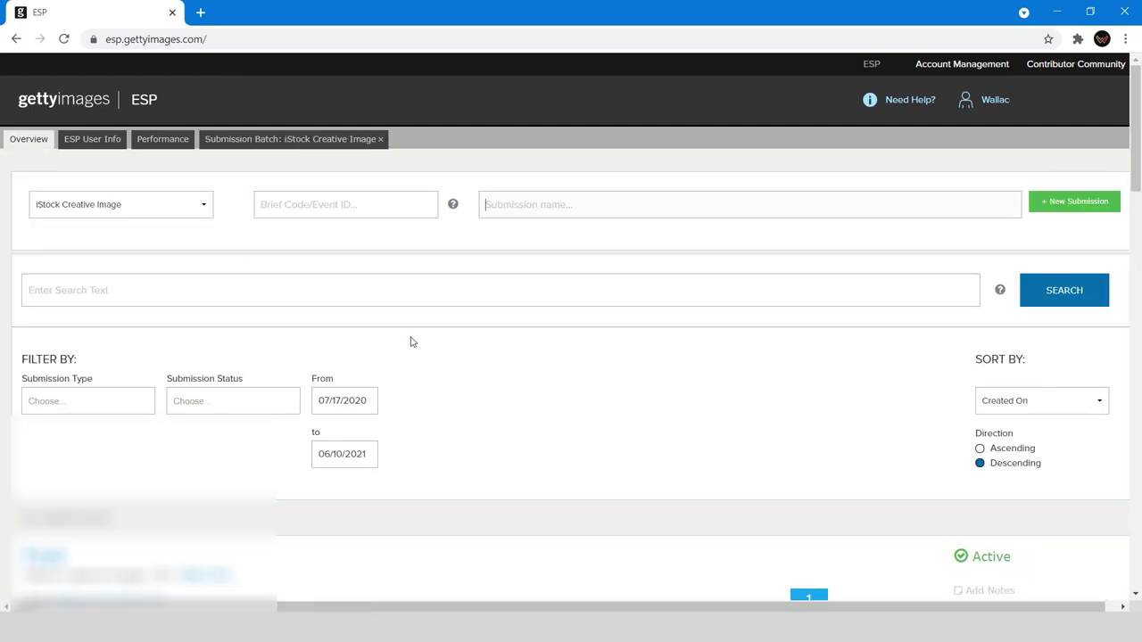
scroll(411, 342, "down", 2)
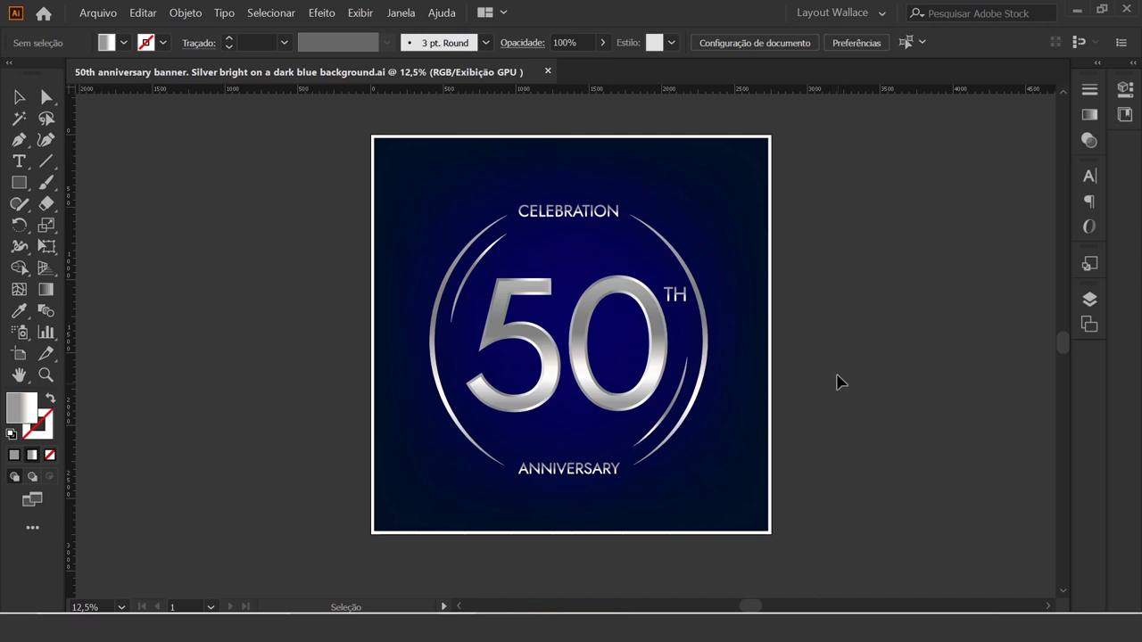
Step: Switch to Illustrator, inspect the 50th anniversary banner's numerals and CELEBRATION lettering by selecting them, and undo the last change
left_click(657, 366)
left_click(547, 369)
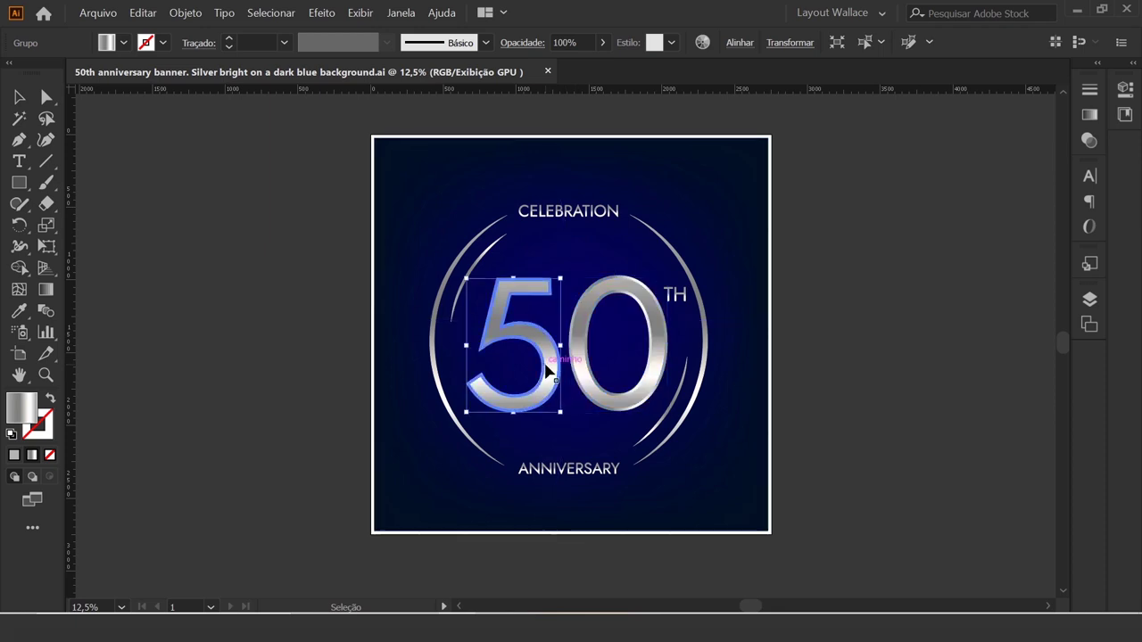
left_click(586, 221)
left_click(835, 285)
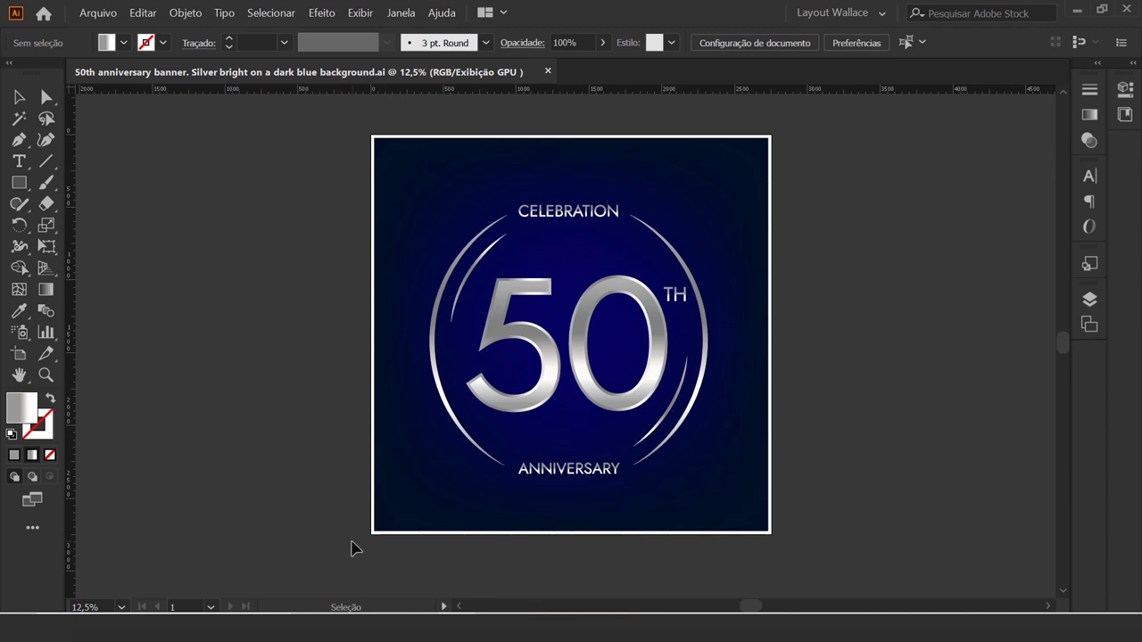
key("ctrl+z")
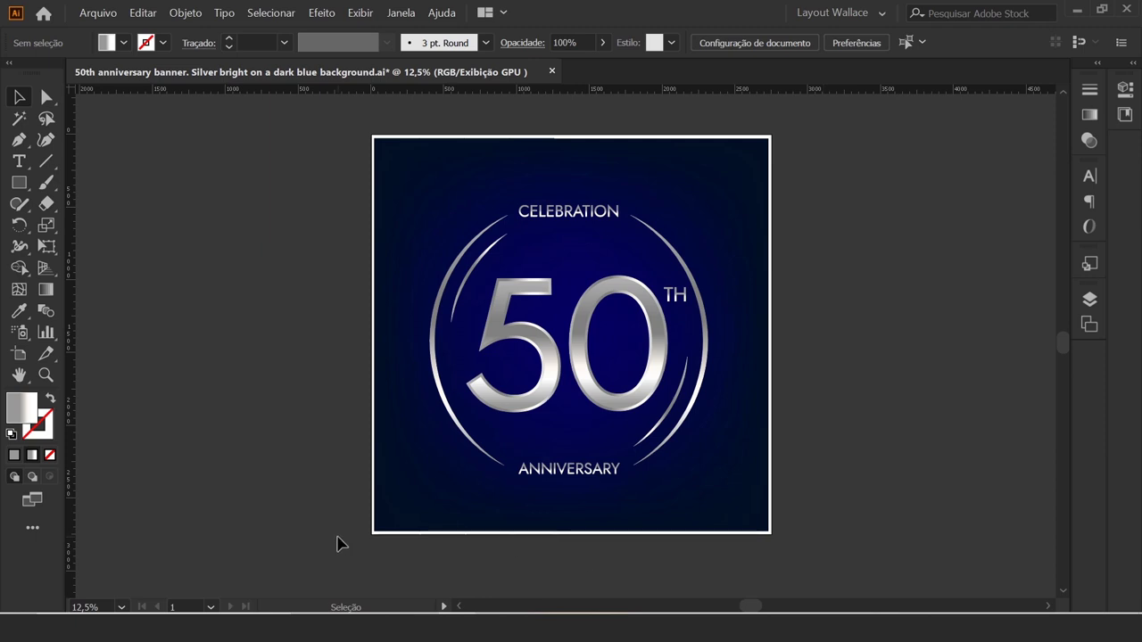
Step: Examine the width and height in the banner artboard's options, close them and return to the Selection tool
left_click(1089, 324)
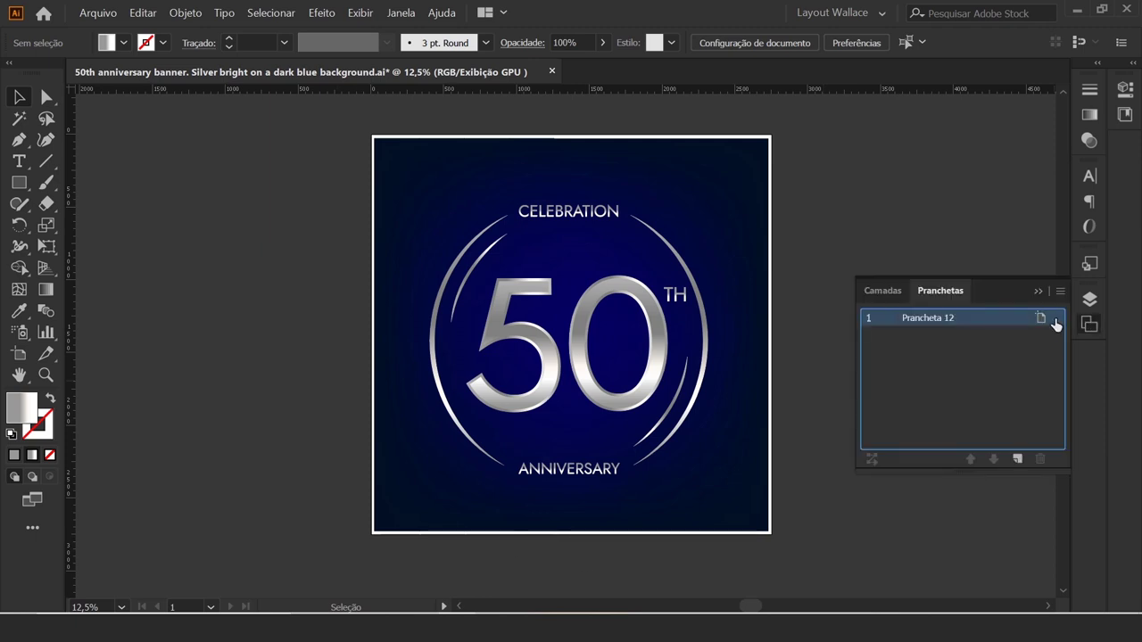
left_click(1043, 318)
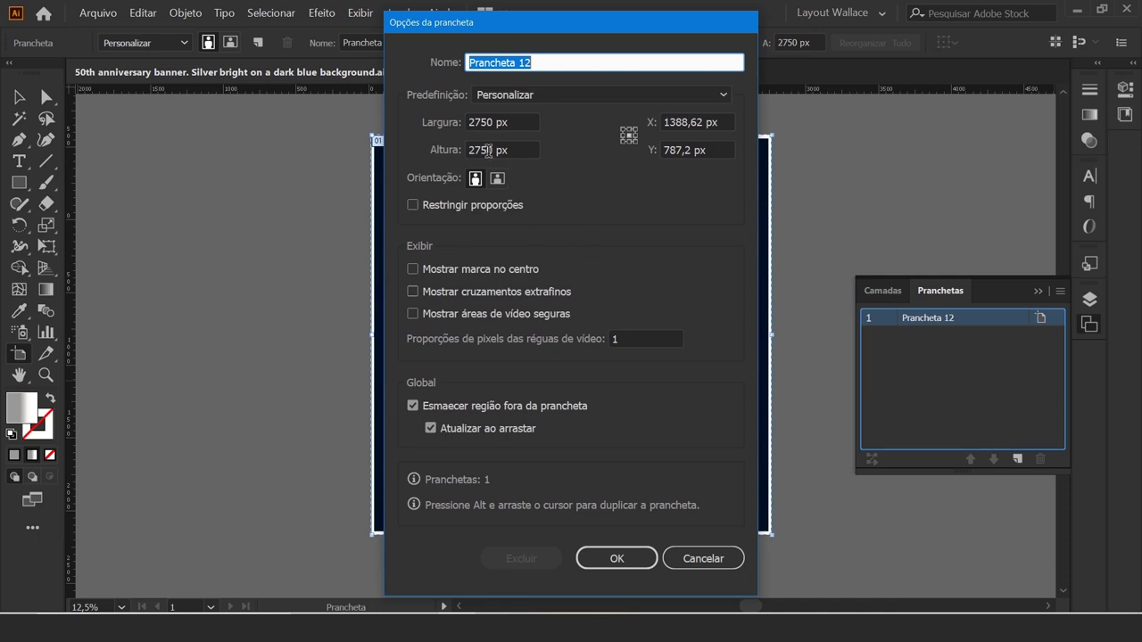
left_click(618, 559)
key("v")
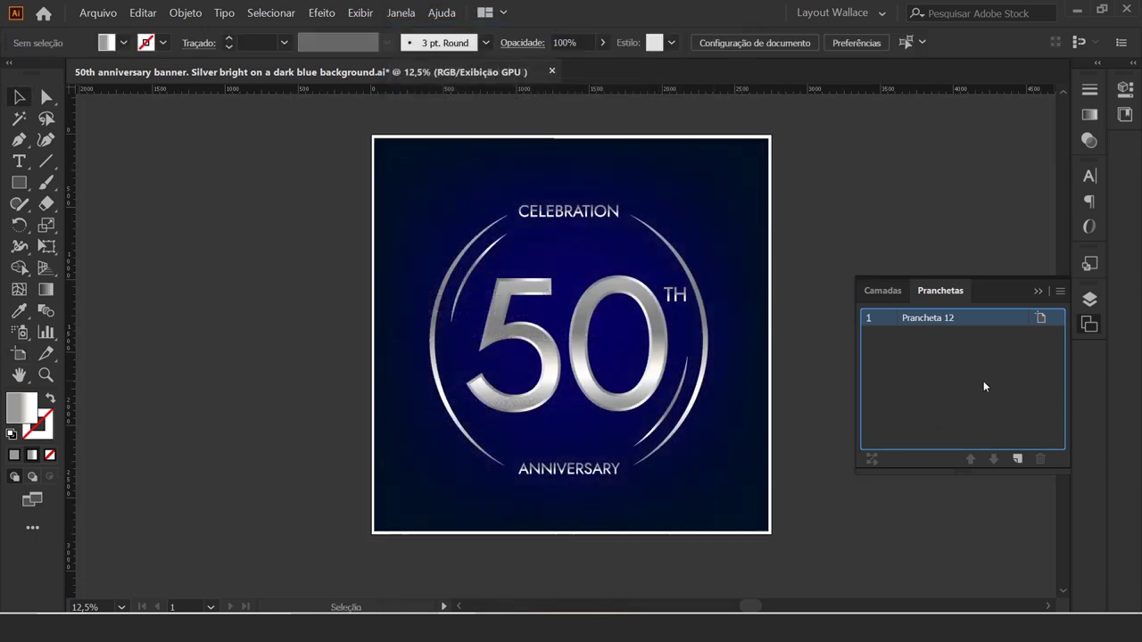
Step: Save the banner under its current name as an Illustrator EPS file in the Ilustração folder, without using artboards
left_click(1039, 292)
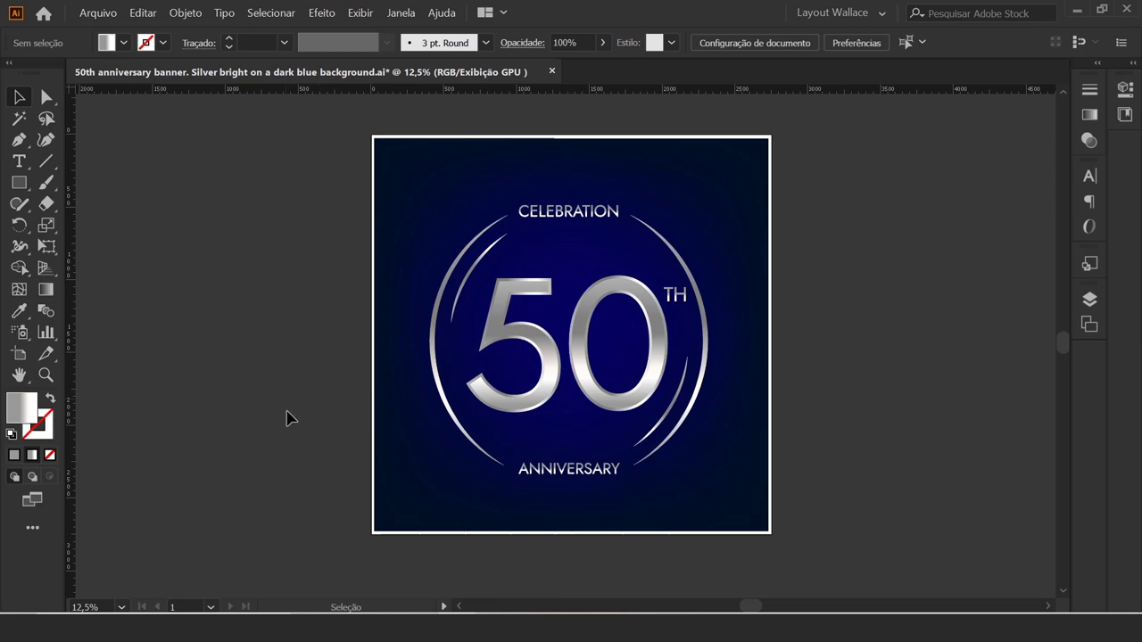
left_click(95, 14)
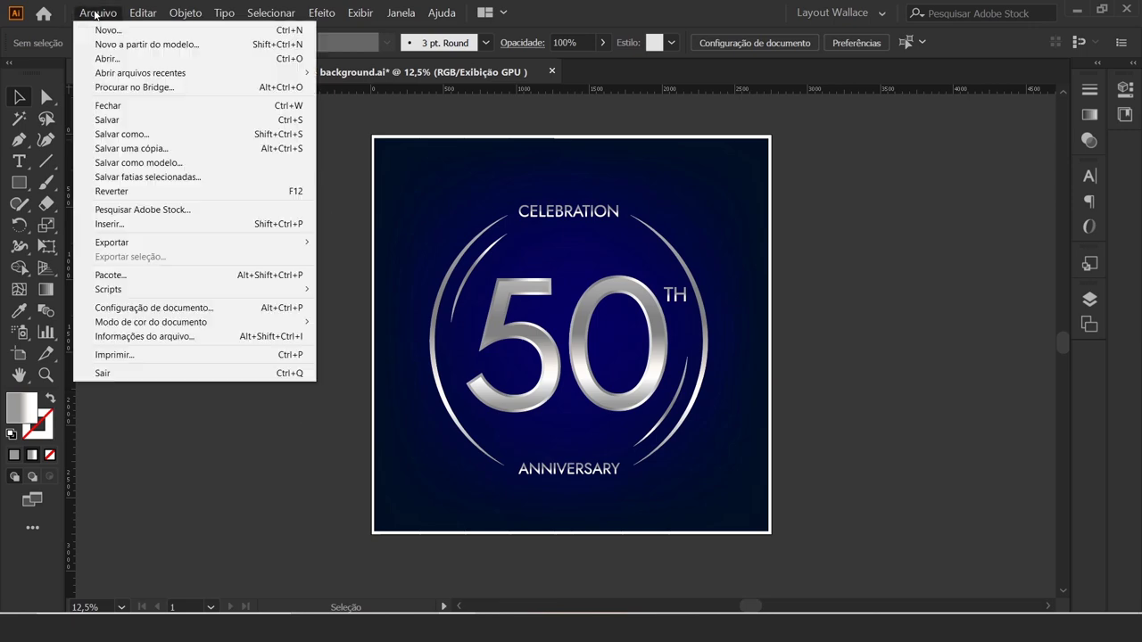
left_click(134, 134)
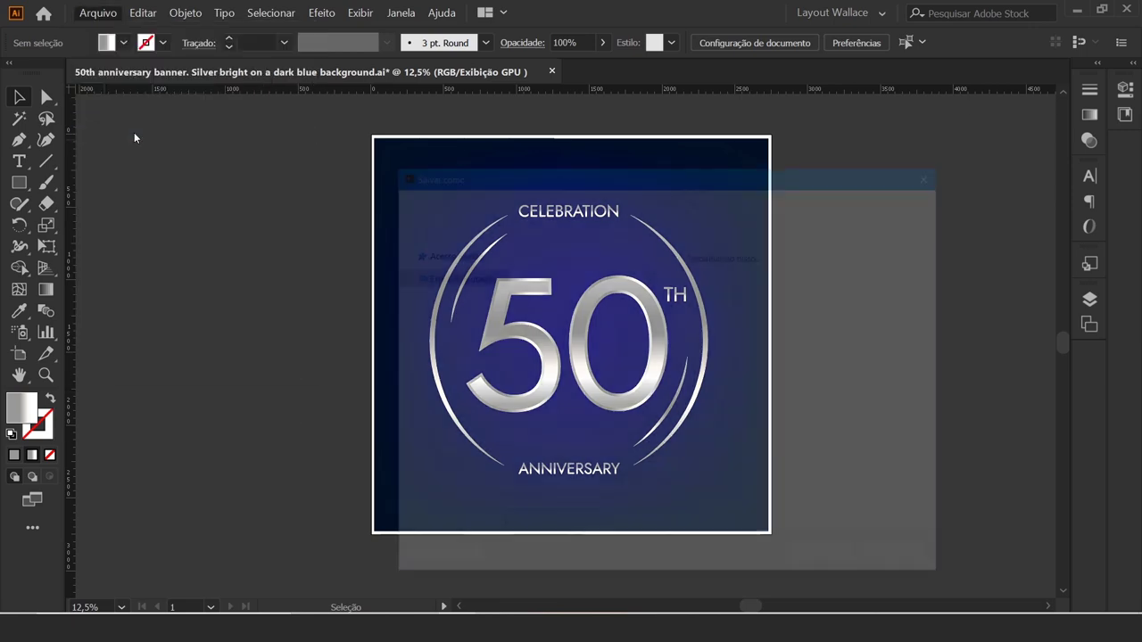
left_click(625, 452)
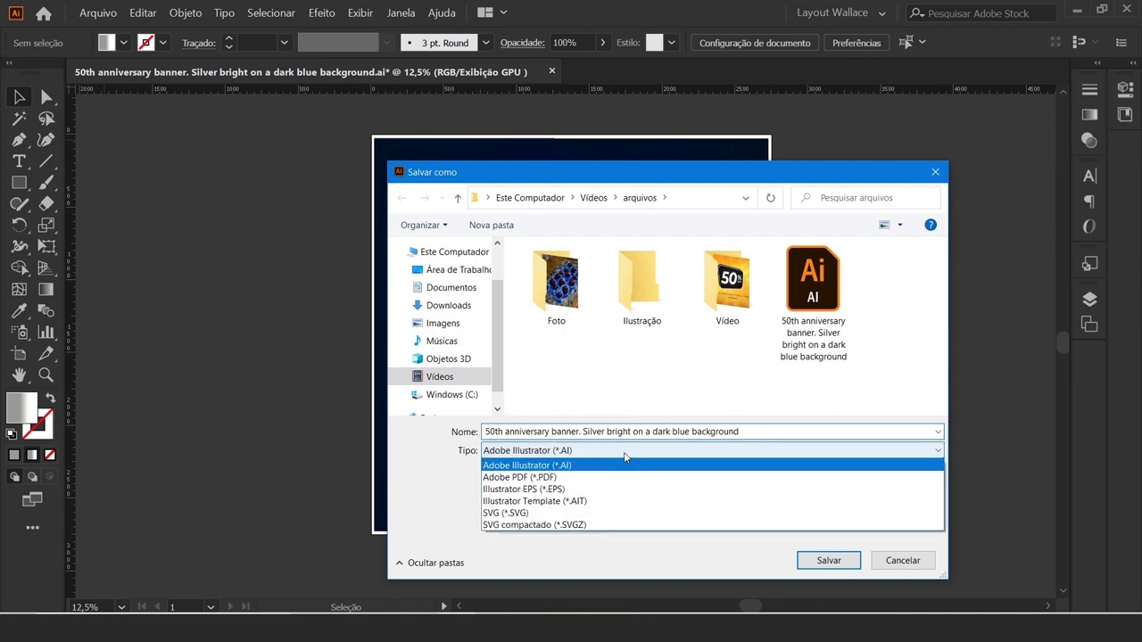
left_click(512, 490)
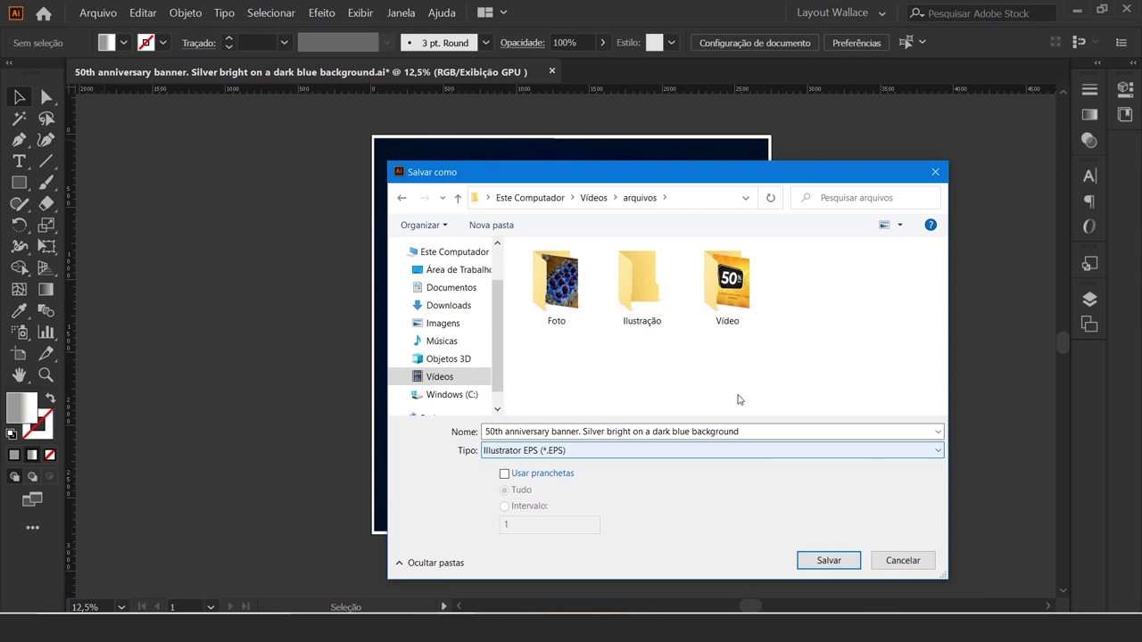
left_click(663, 318)
double_click(663, 319)
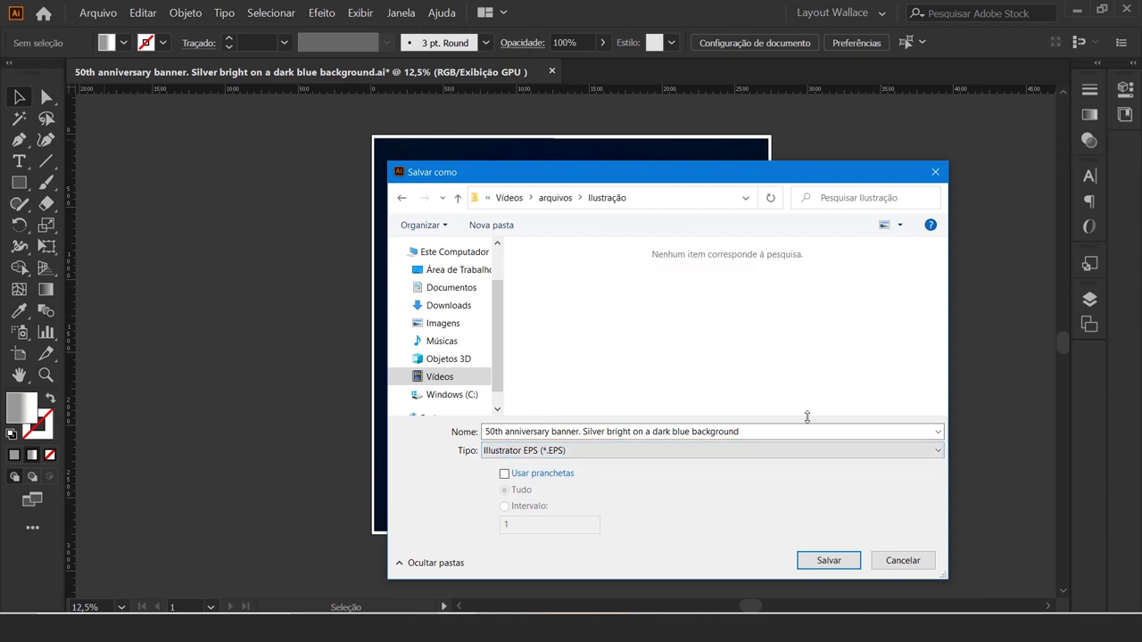
left_click_drag(486, 431, 755, 433)
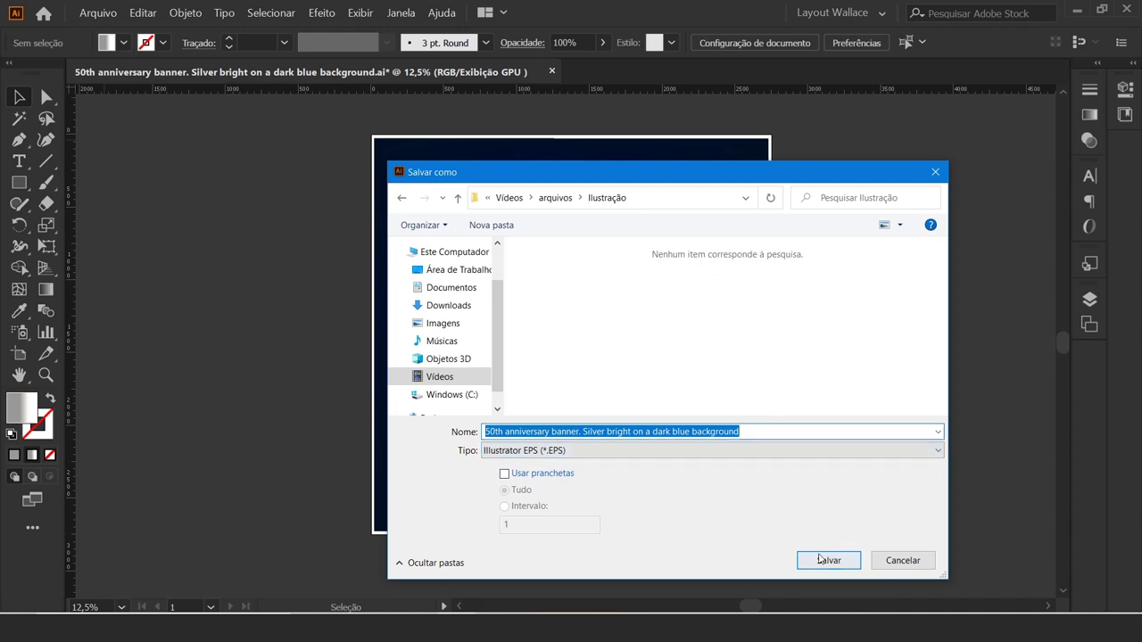
left_click(808, 549)
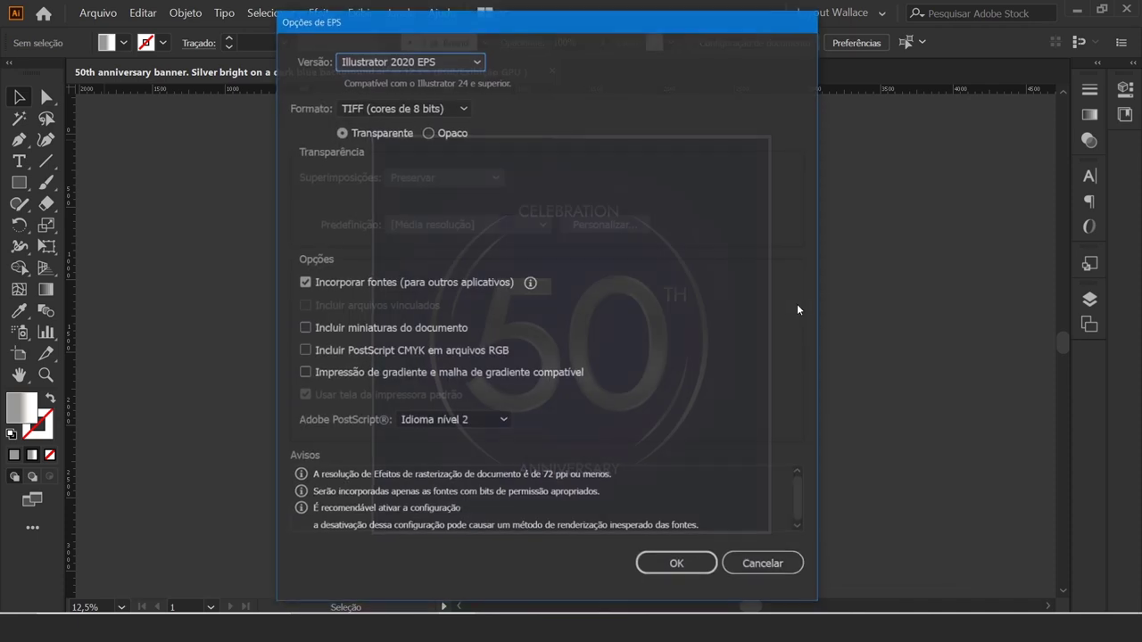
Step: Set the EPS version to Illustrator 10 EPS and complete the save, accepting the conversion to the older format
left_click(470, 62)
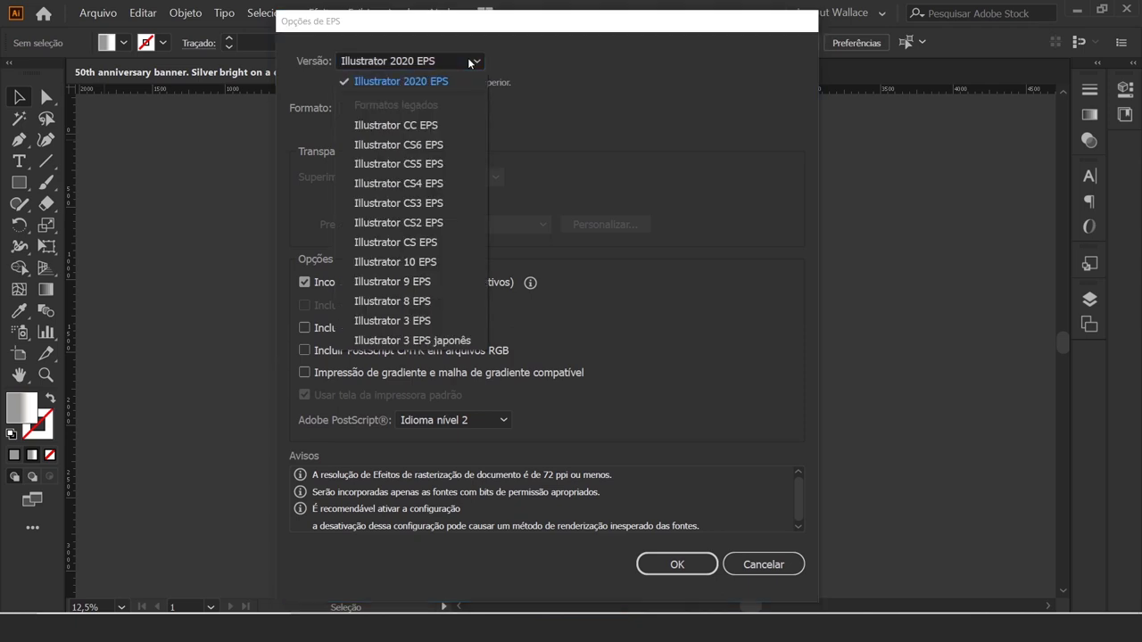
left_click(414, 263)
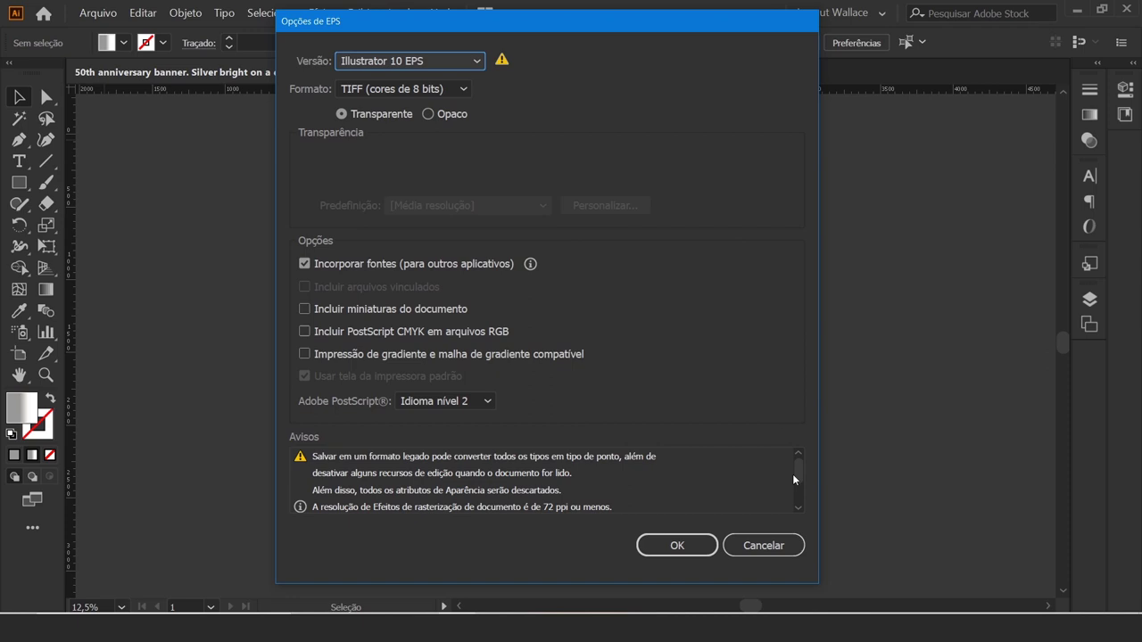
left_click(692, 542)
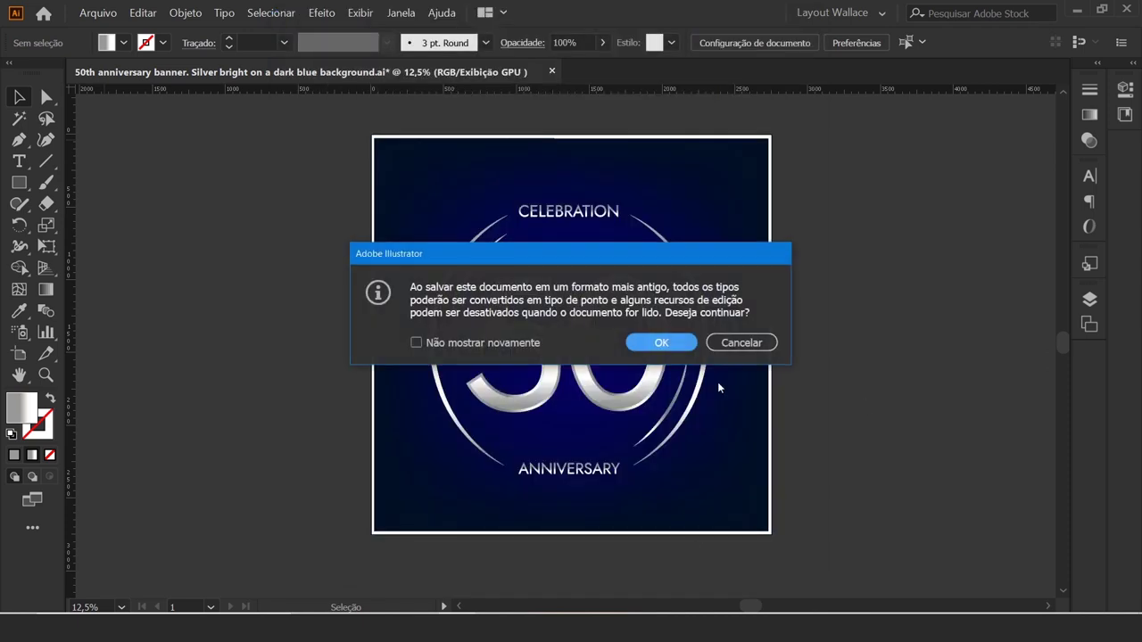
left_click(685, 351)
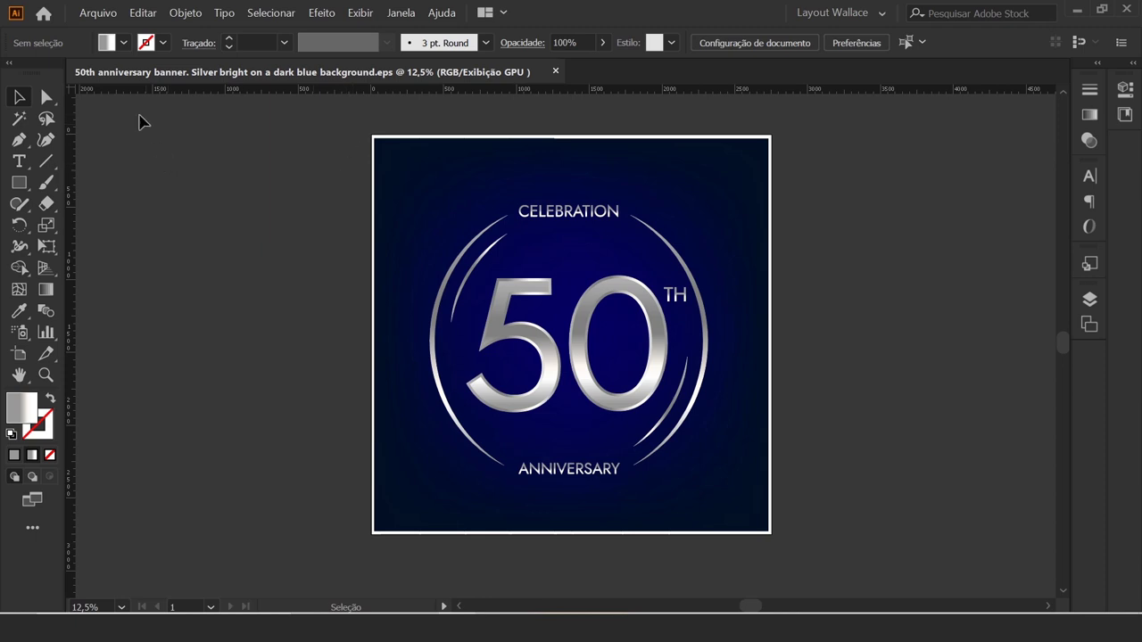
Step: Export the banner under the same name as a JPEG in the Ilustração folder
left_click(100, 12)
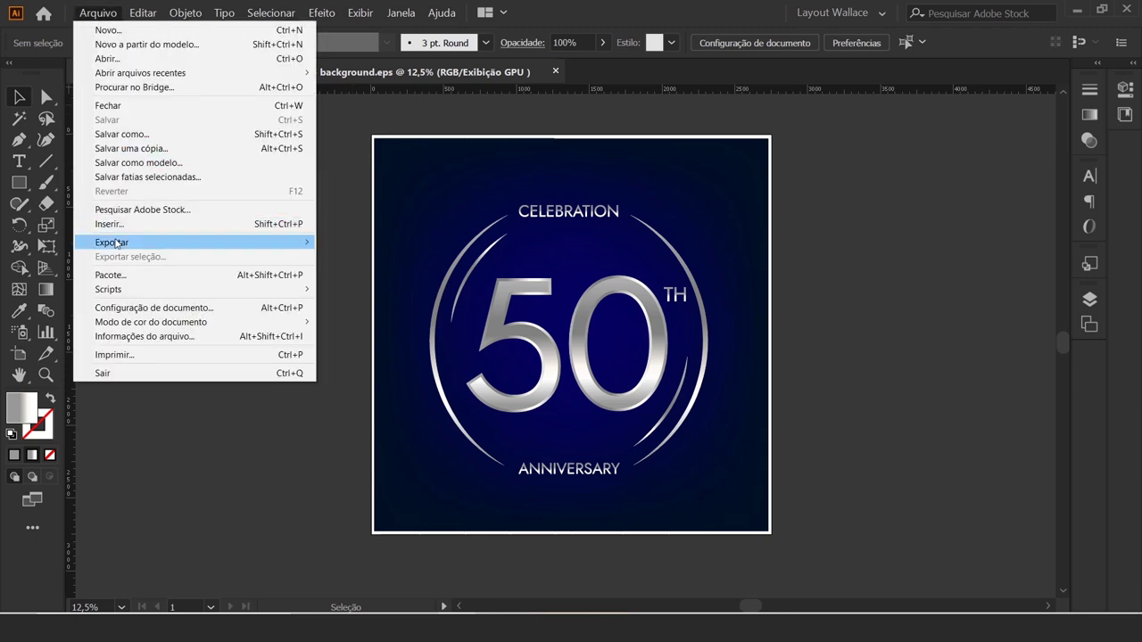
mouse_move(145, 249)
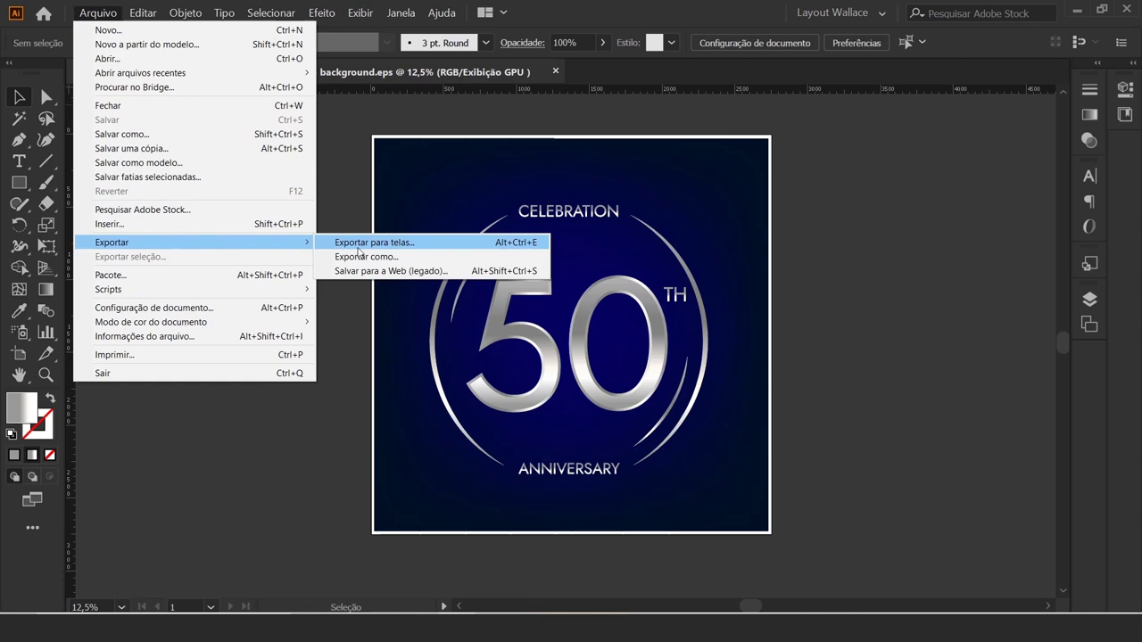
left_click(364, 257)
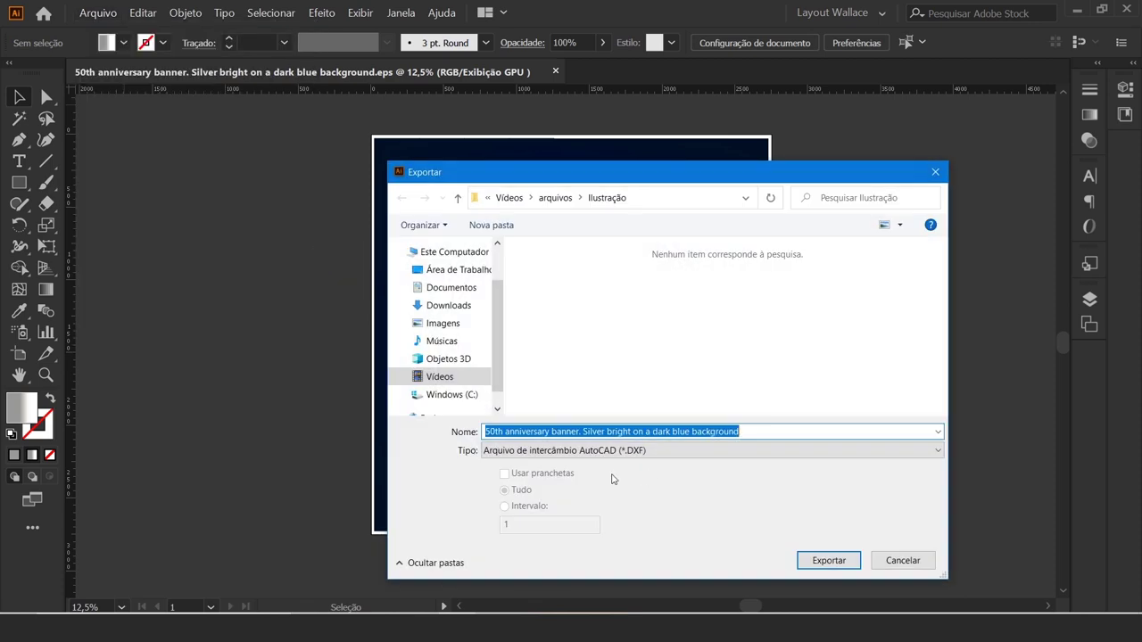
left_click(606, 453)
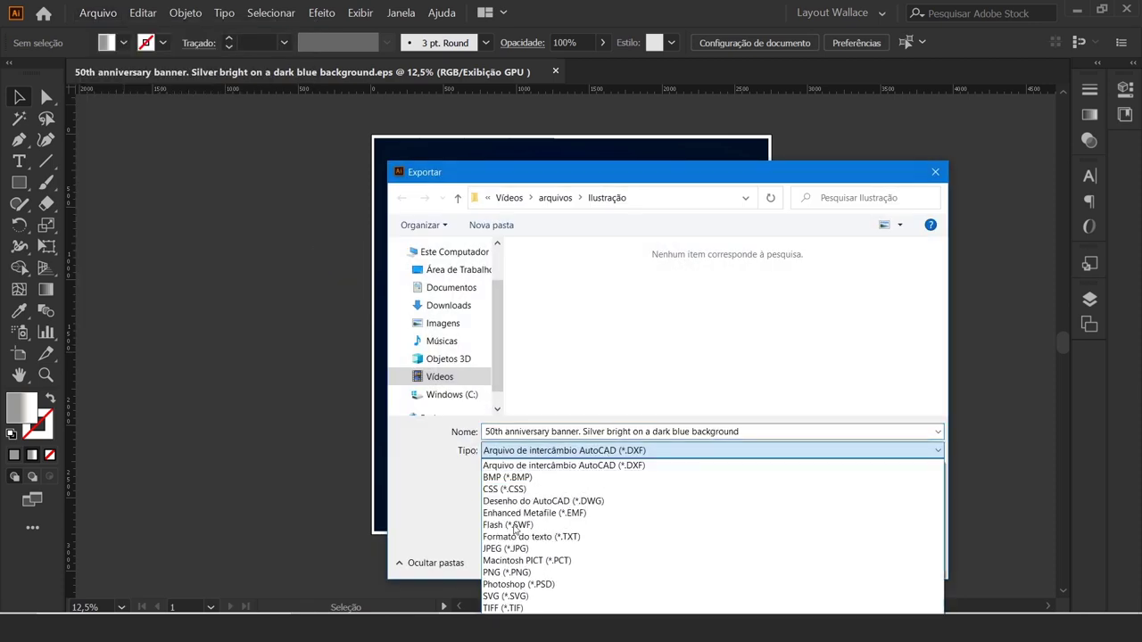
left_click(510, 548)
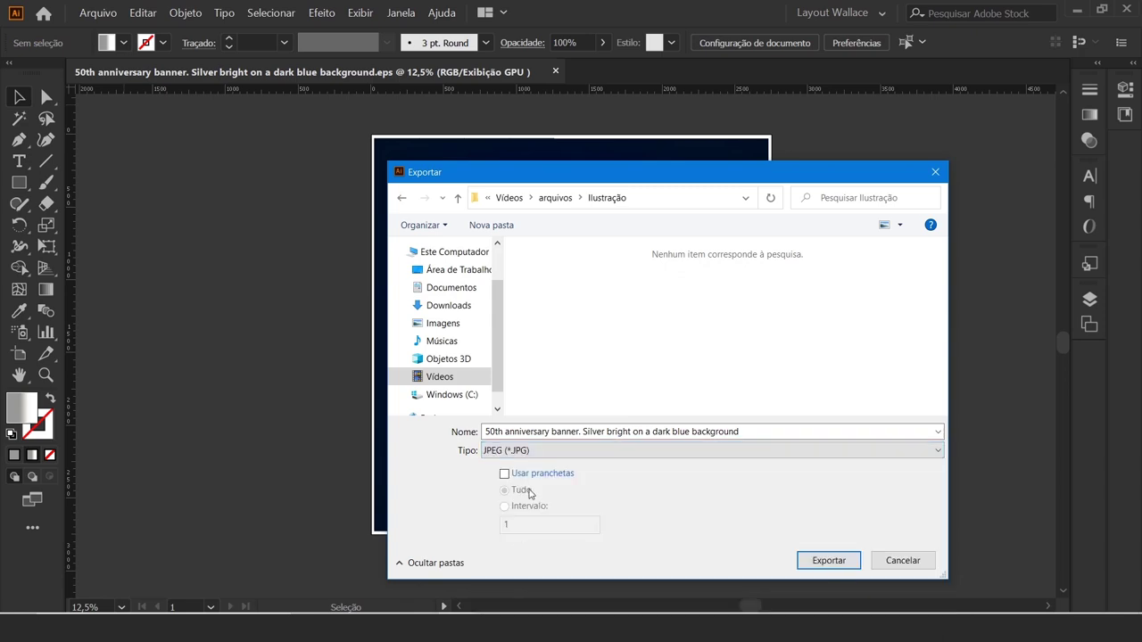
left_click(828, 561)
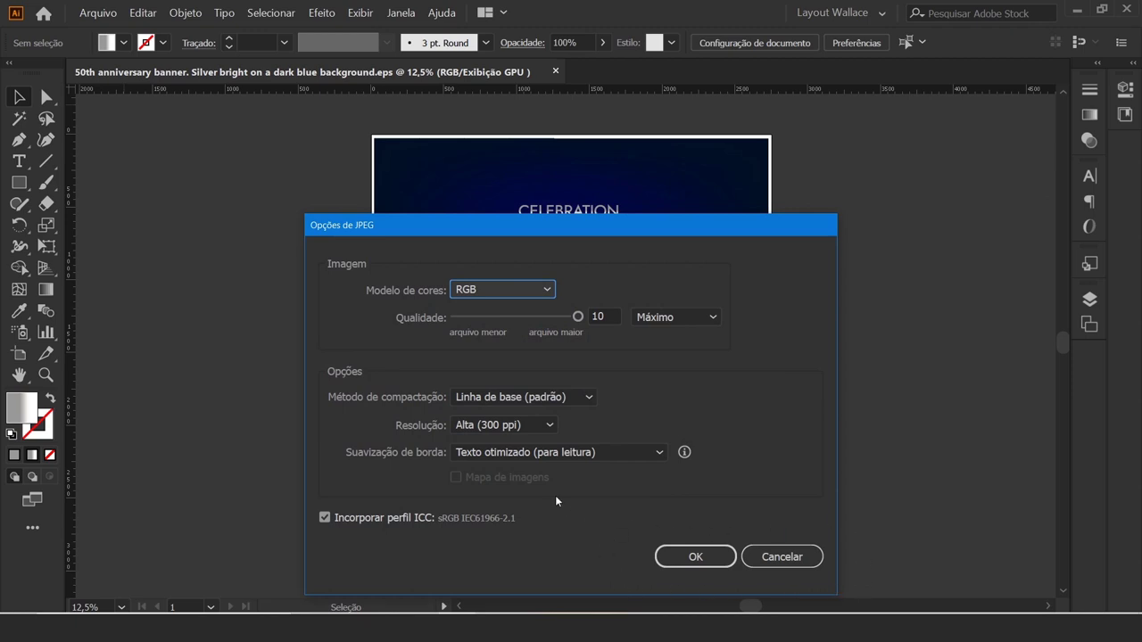
Step: Keep the JPEG resolution at Alta (300 ppi) and complete the export
left_click(546, 427)
left_click(546, 428)
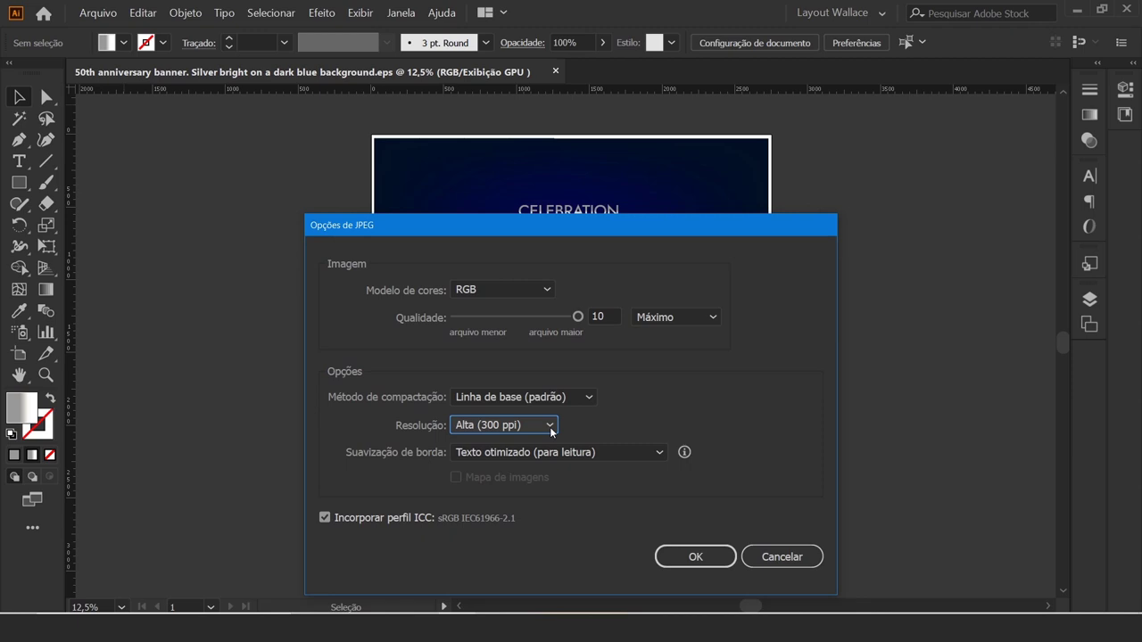
left_click(697, 558)
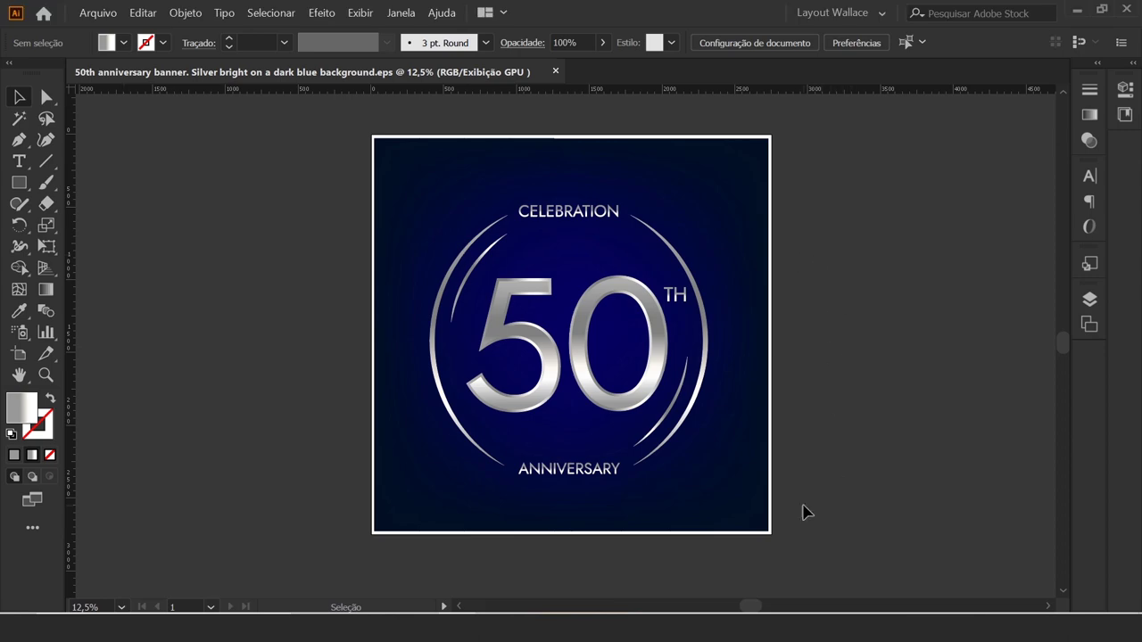
Step: Switch to the arquivos folder in File Explorer and open its Ilustração subfolder to check the saved files
mouse_move(497, 629)
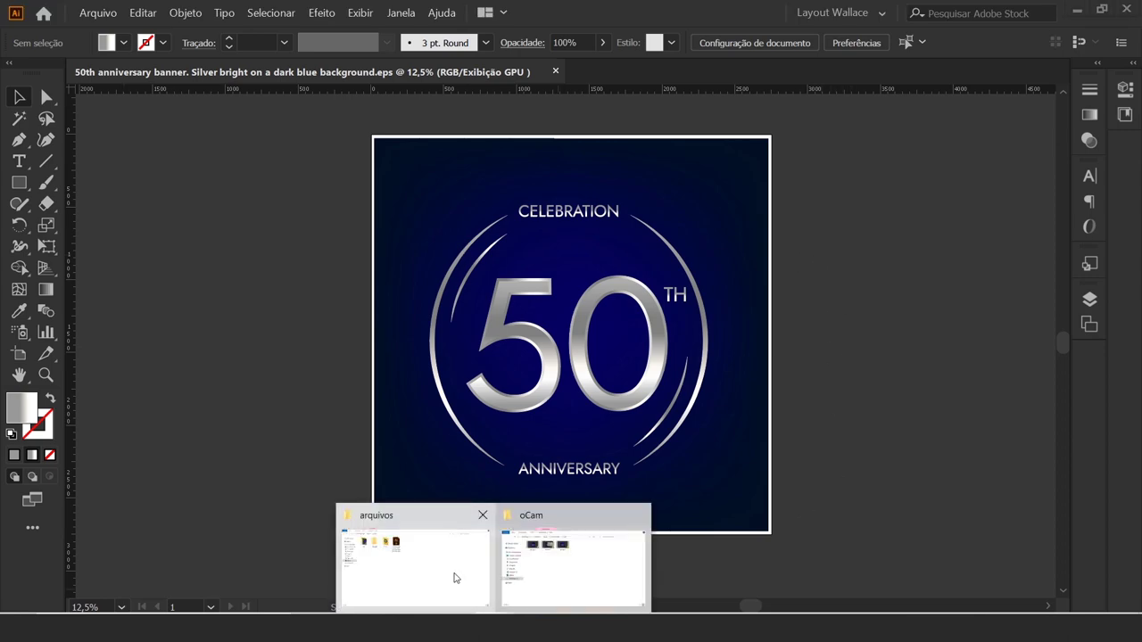
left_click(454, 576)
double_click(248, 130)
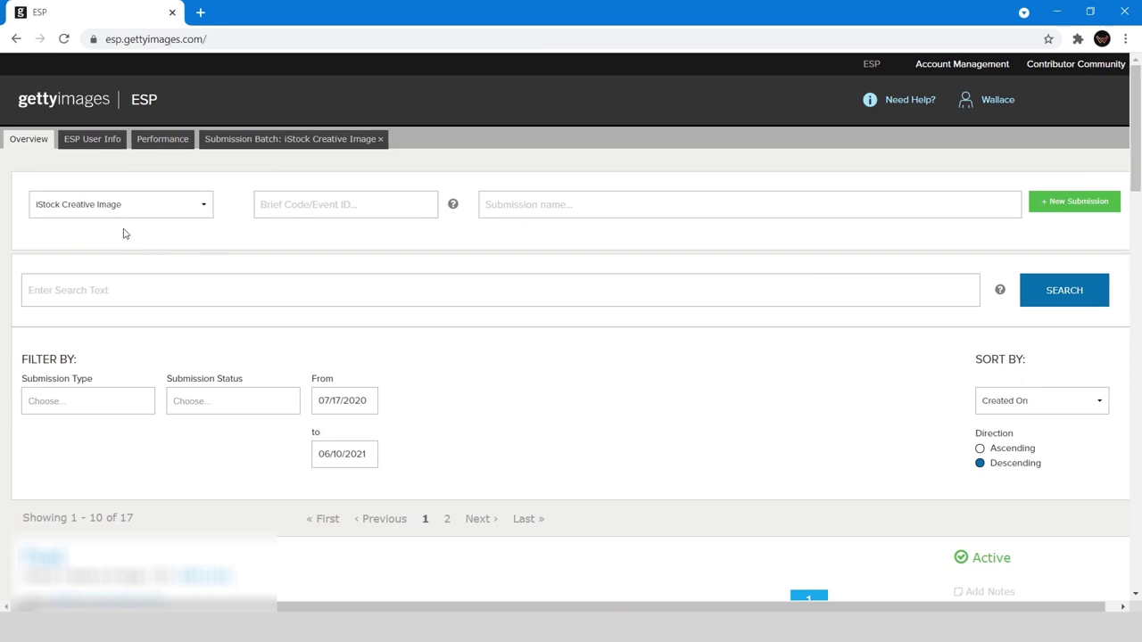
Step: Switch to Getty Images ESP in the browser and create a new iStock Creative Illustration submission named Birthday
left_click(195, 207)
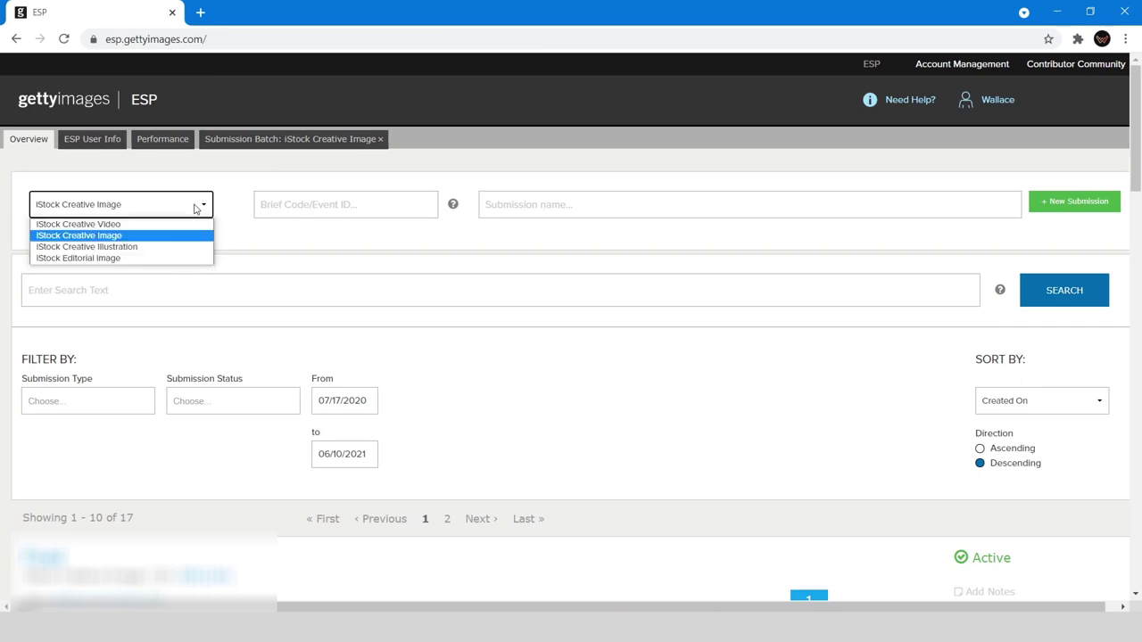
left_click(132, 248)
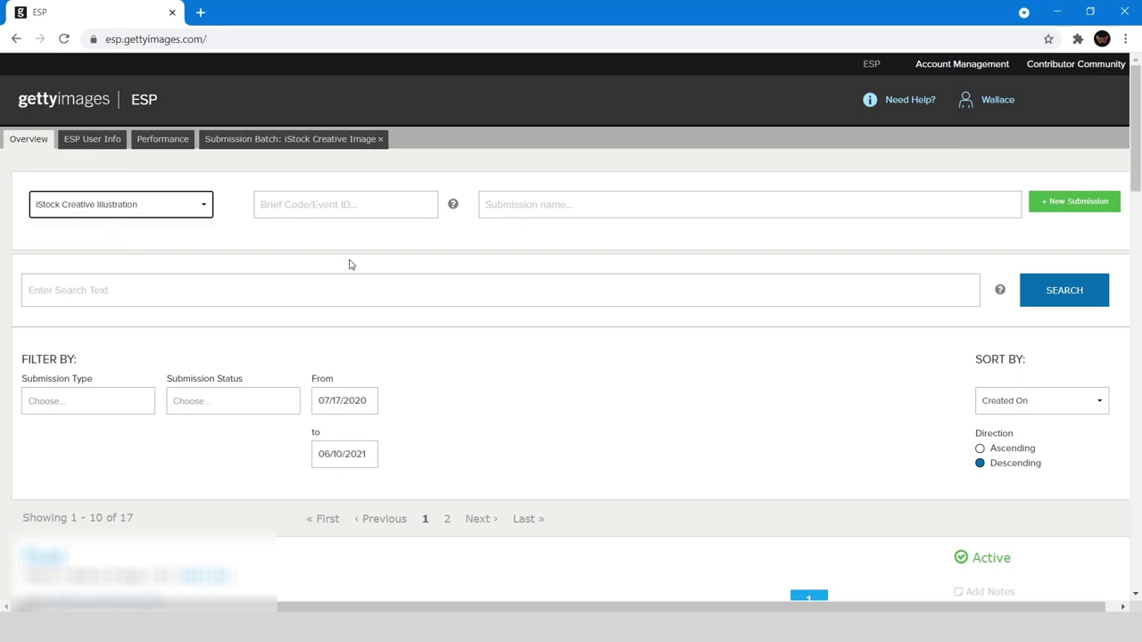
left_click(537, 207)
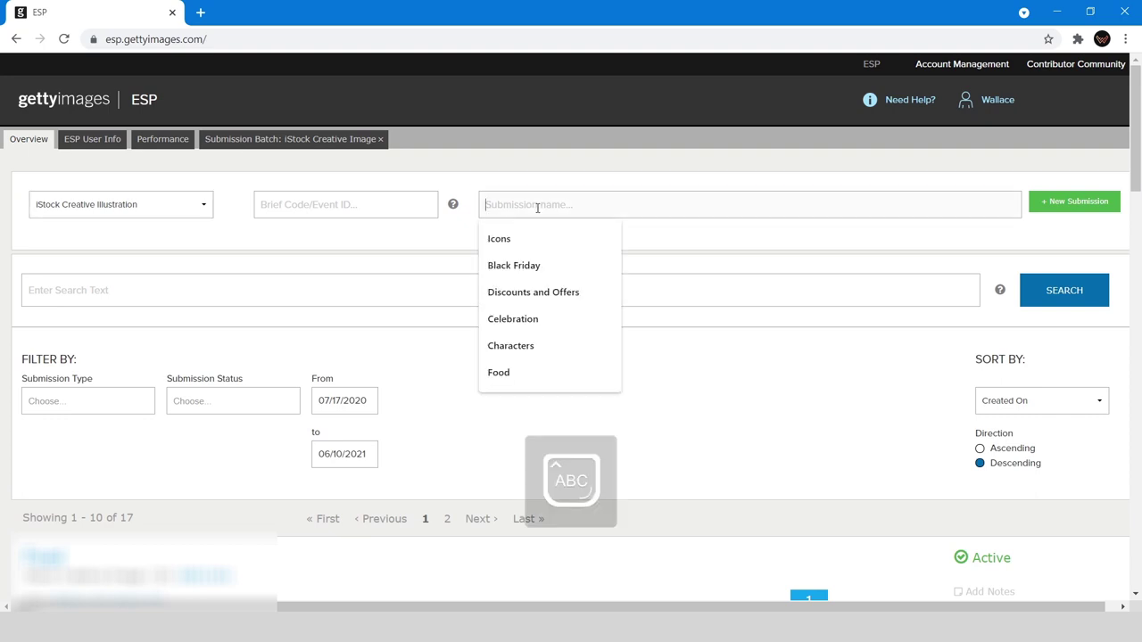
type("Bl")
type("rthday")
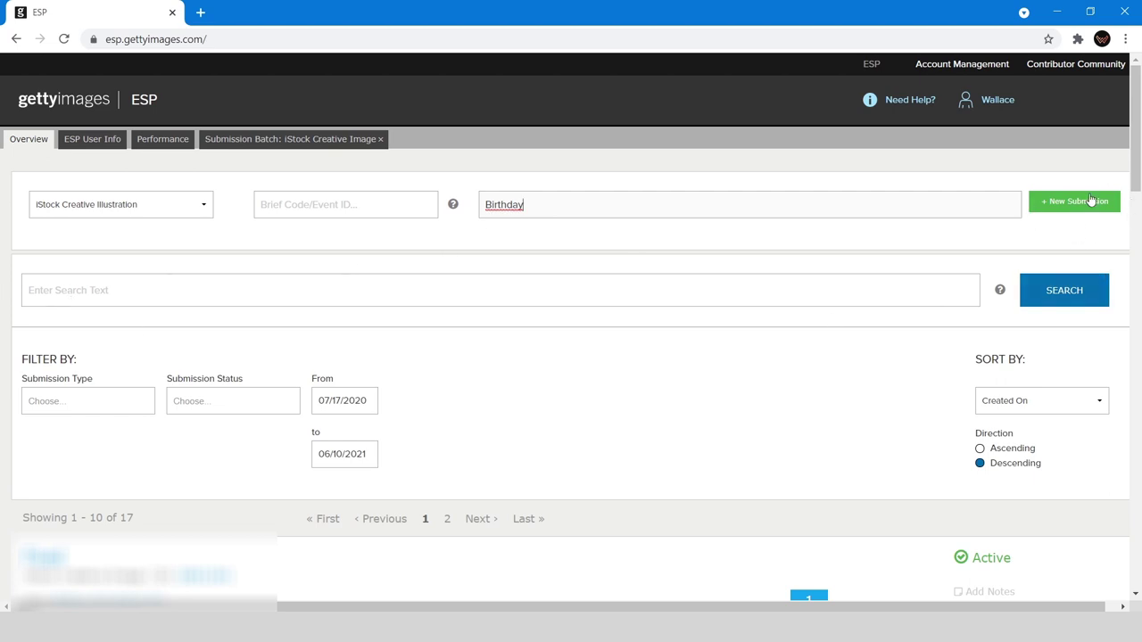
left_click(1067, 208)
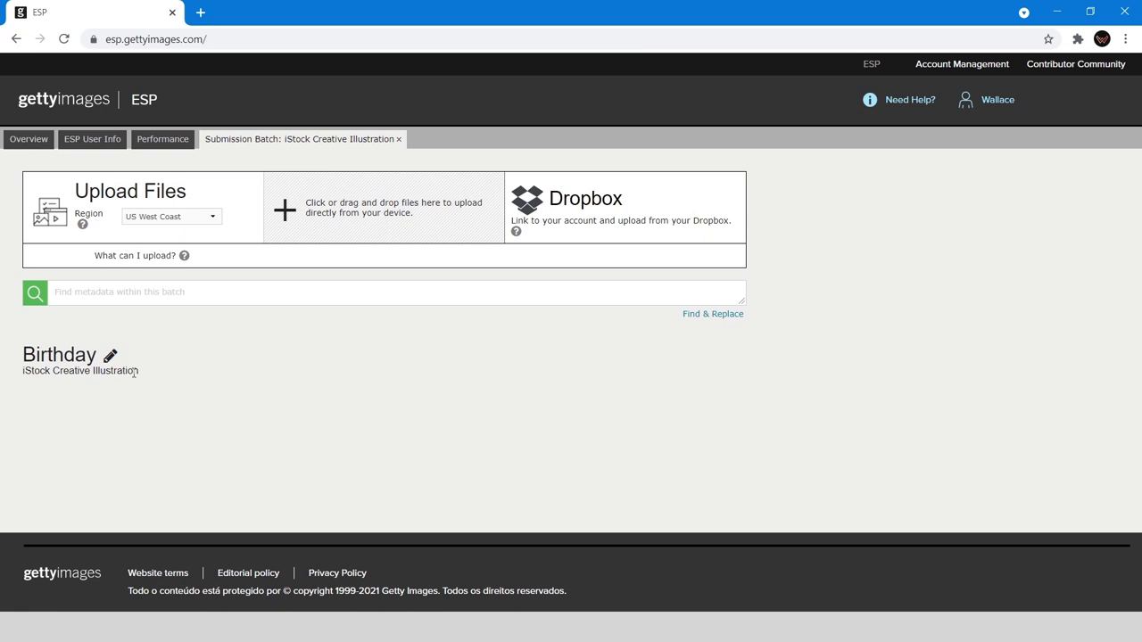
Step: Upload the banner's EPS and JPEG files from the Ilustração folder to the Birthday batch and check their vector pairing
left_click(283, 213)
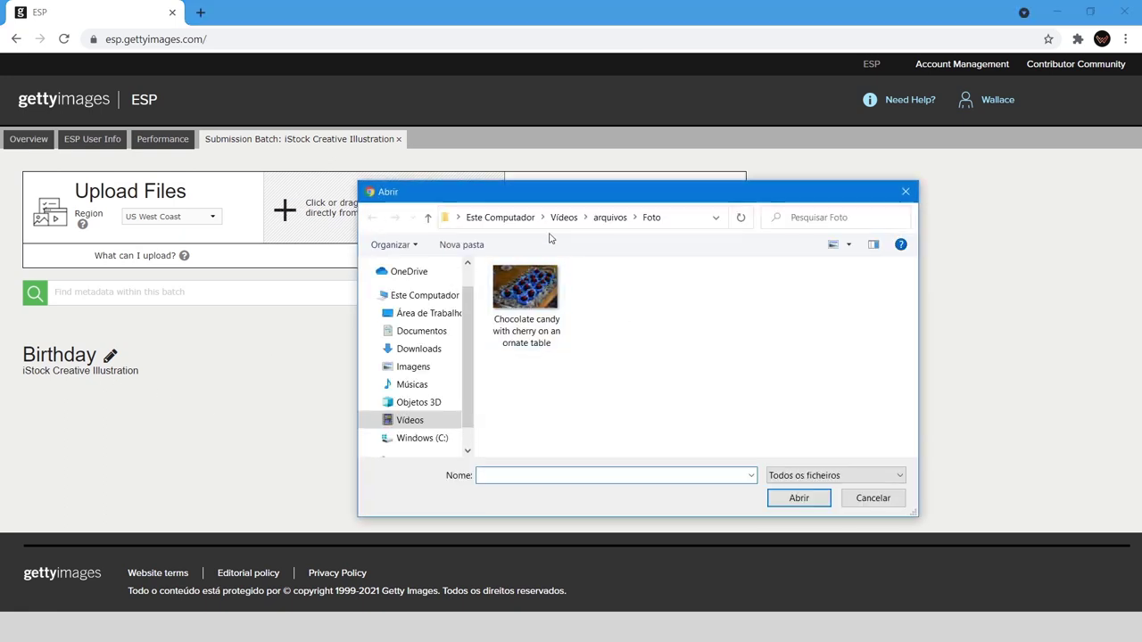
left_click(610, 217)
double_click(630, 334)
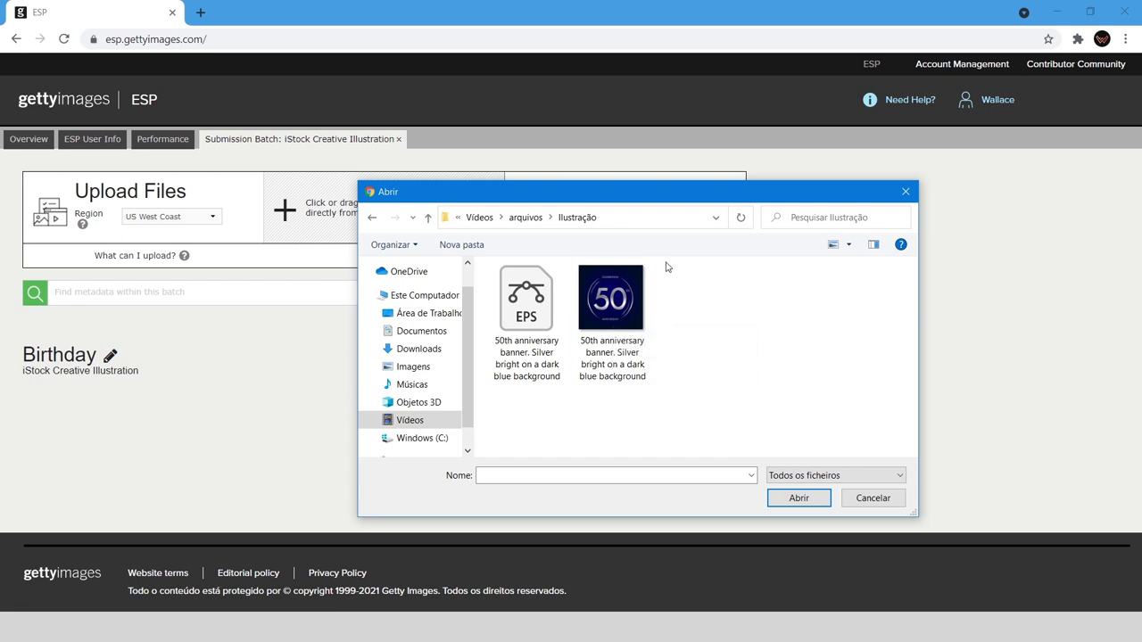
left_click(526, 308)
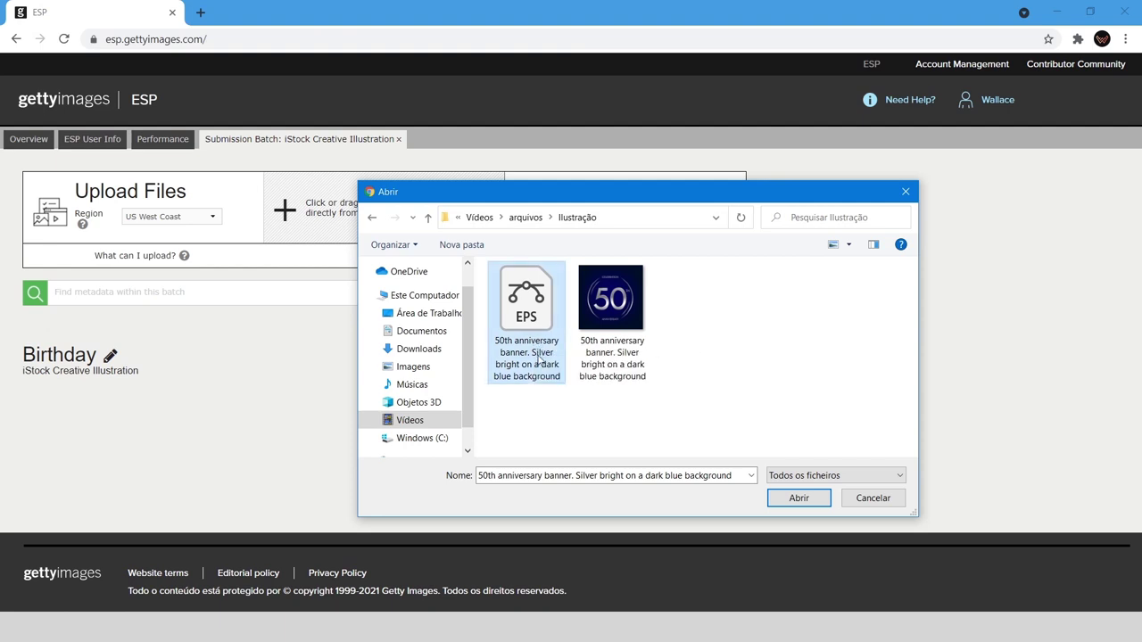
left_click(613, 332, "ctrl")
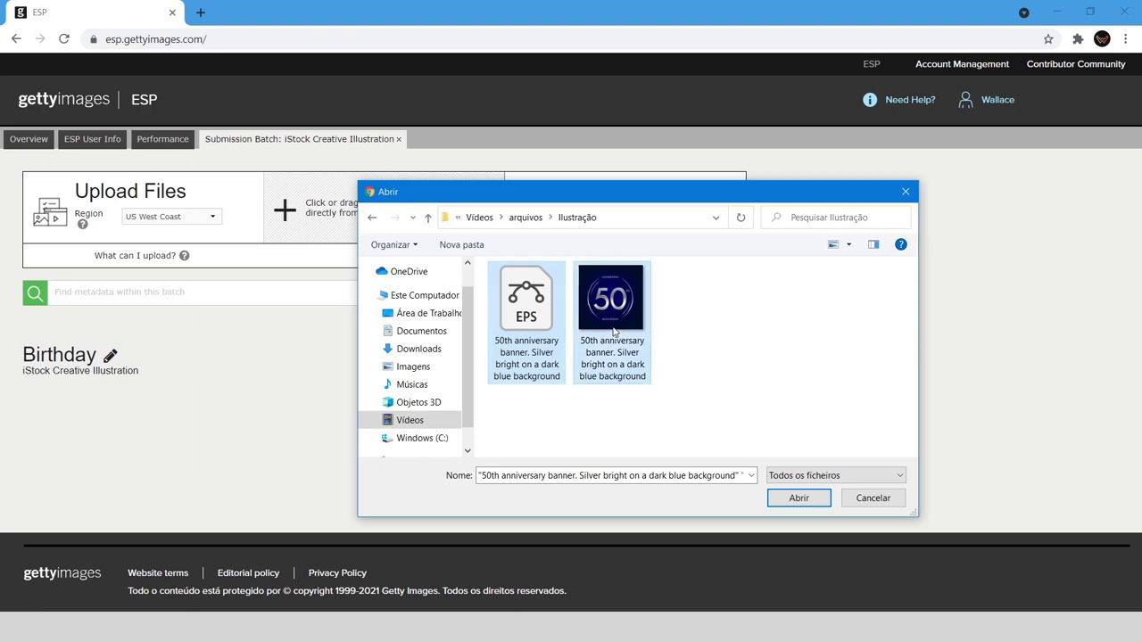
left_click(799, 499)
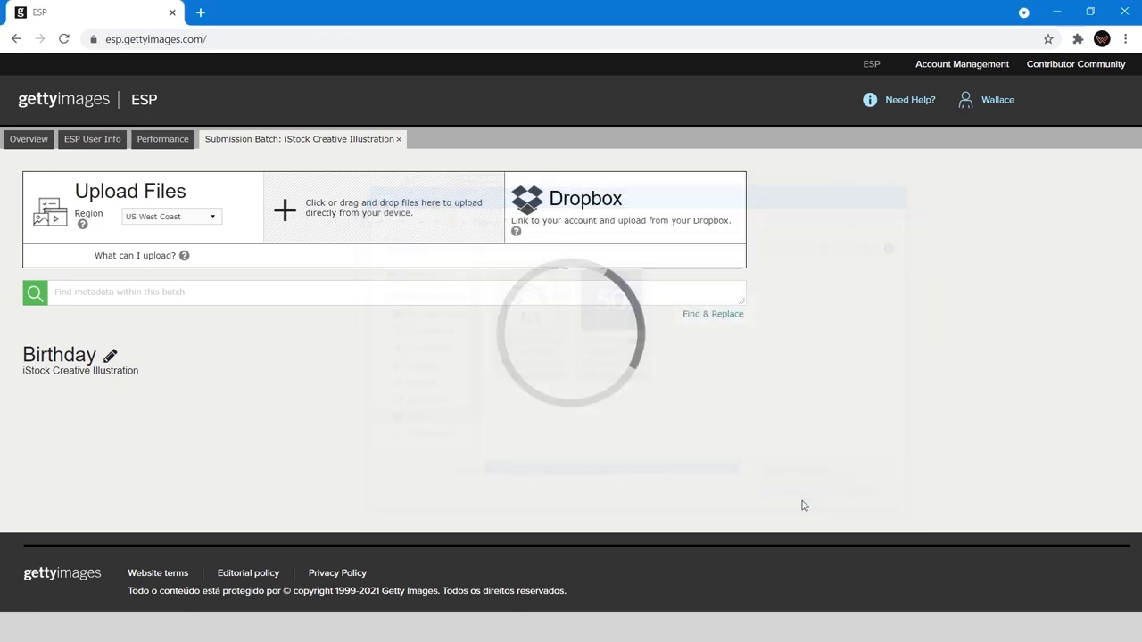
scroll(404, 381, "down", 2)
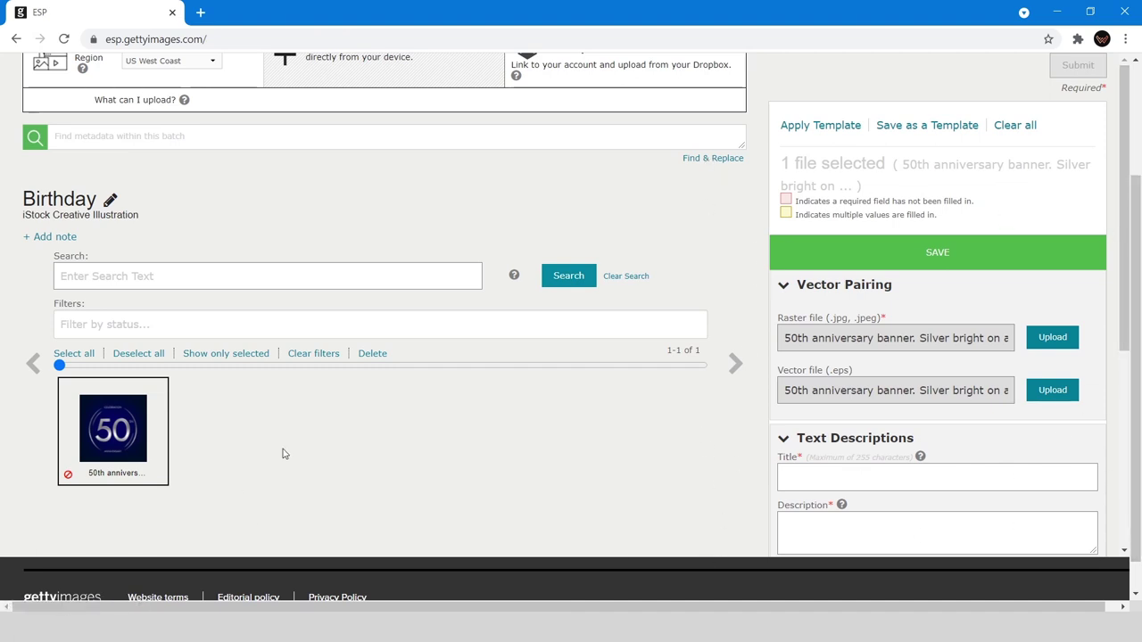
Step: Create a new iStock Creative Video submission named Discounts from the overview
scroll(283, 454, "up", 3)
left_click(29, 139)
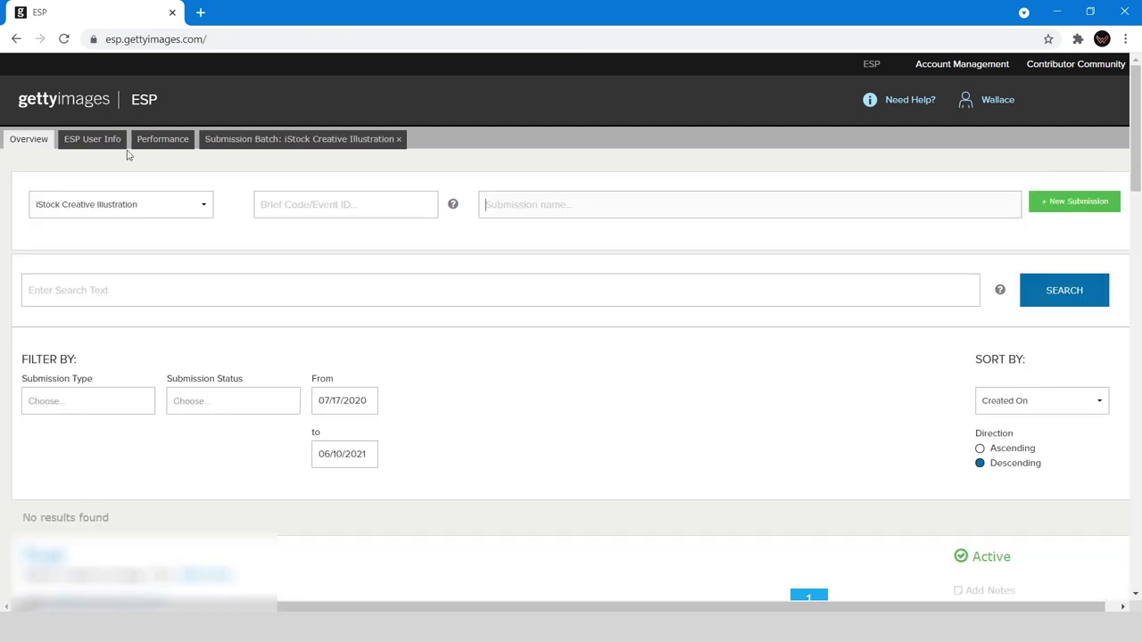
left_click(201, 212)
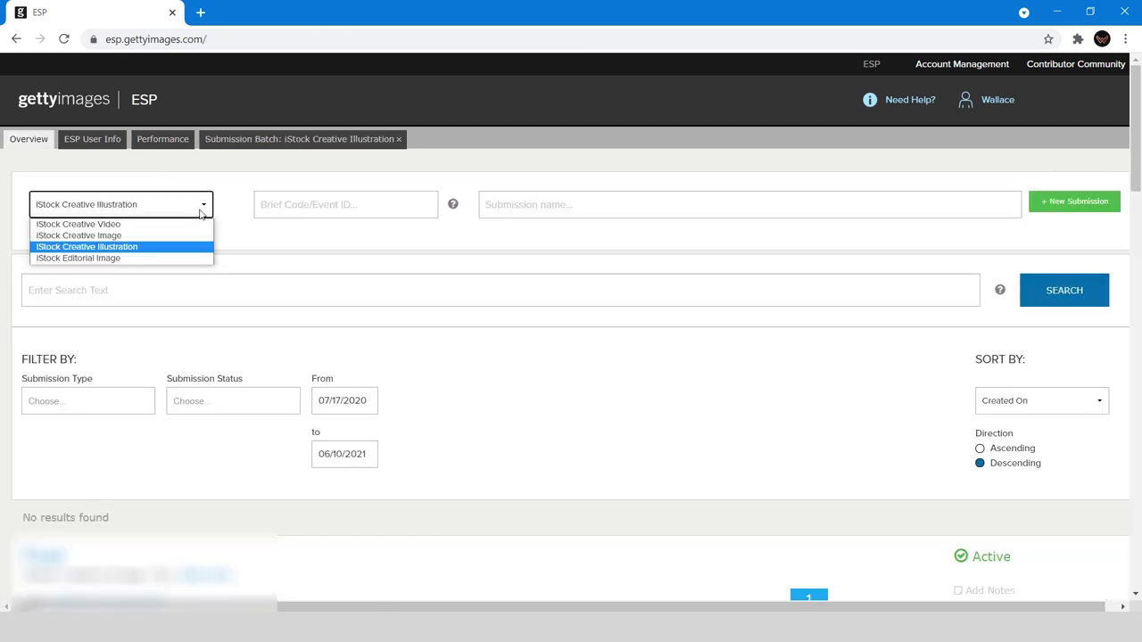
left_click(113, 223)
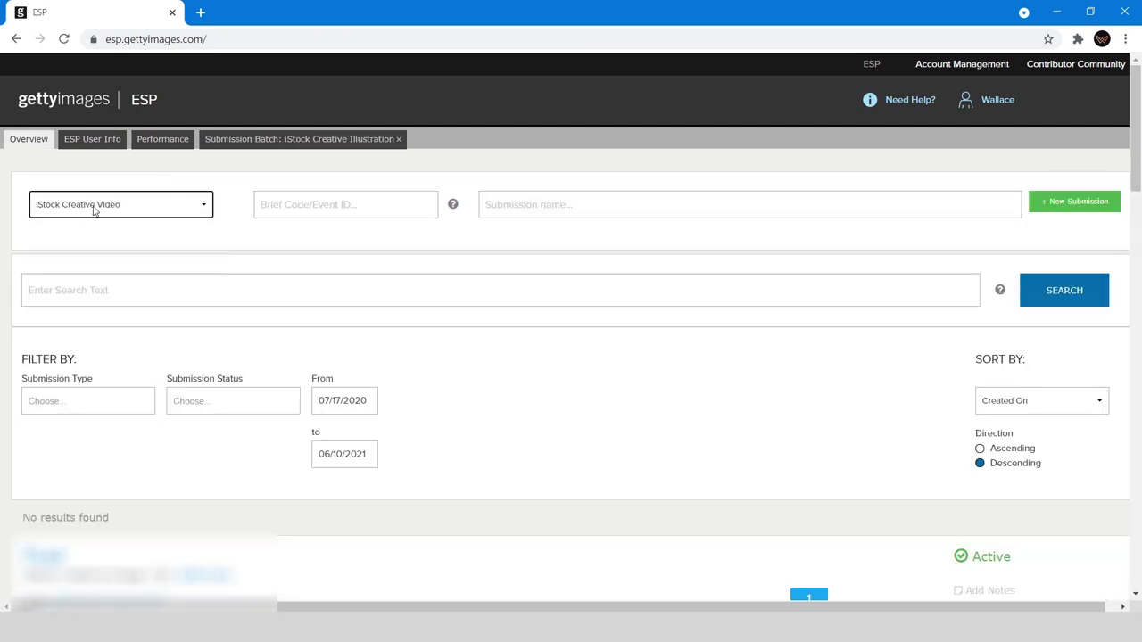
left_click(564, 204)
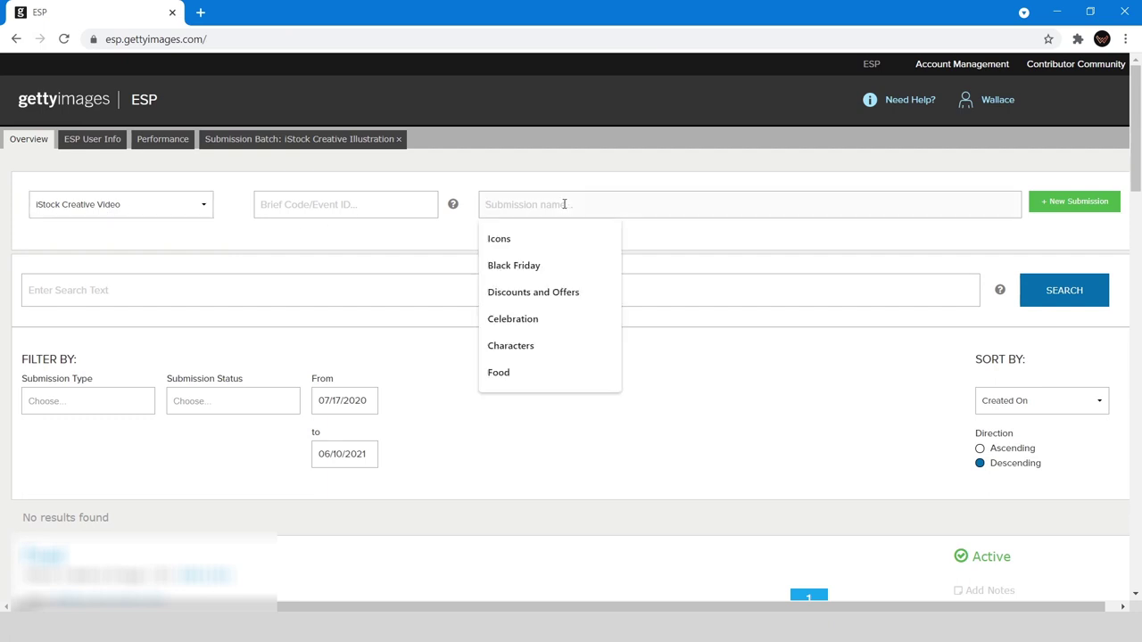
type("Discounts")
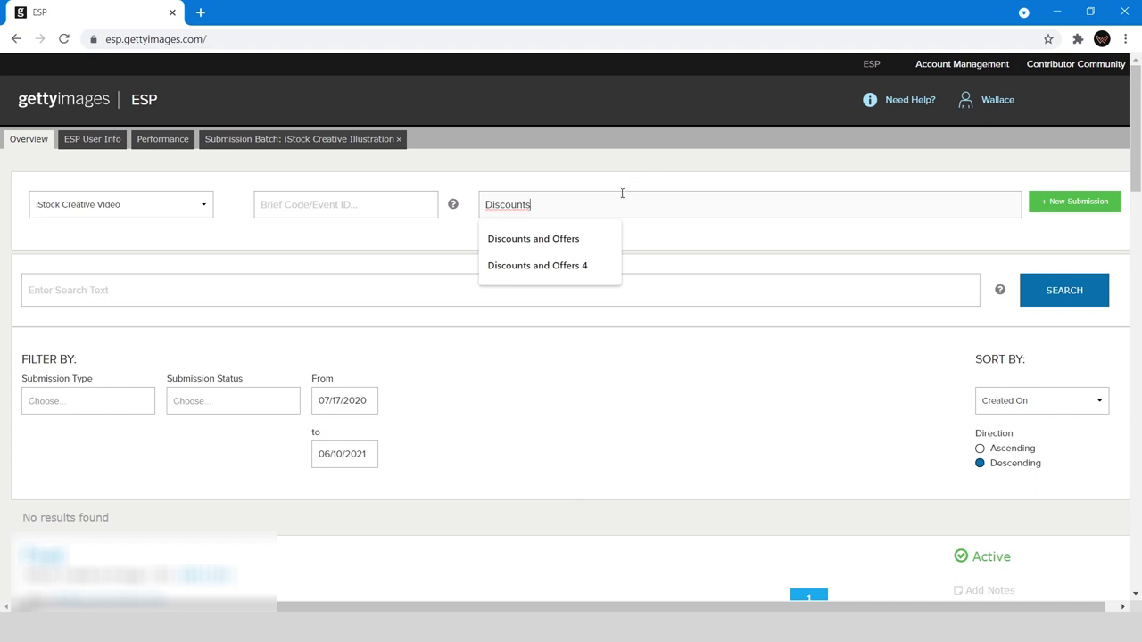
left_click(1065, 204)
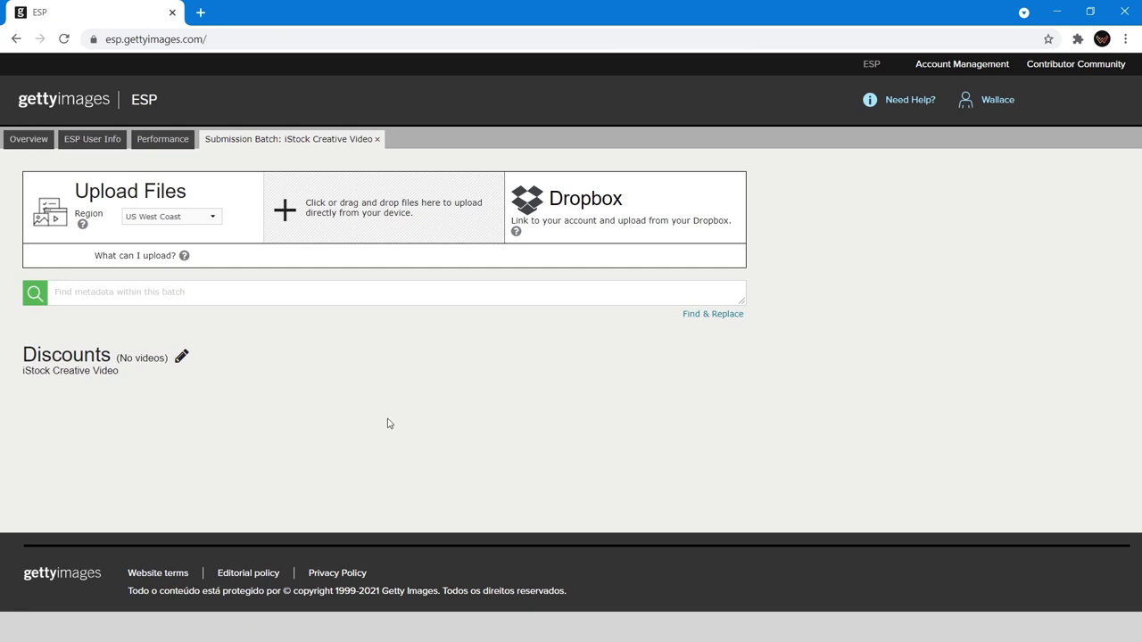
Step: Browse to the Vídeo subfolder of arquivos for the upload and preview the "50 percent off. Yellow motion banner" clip in VLC
left_click(284, 211)
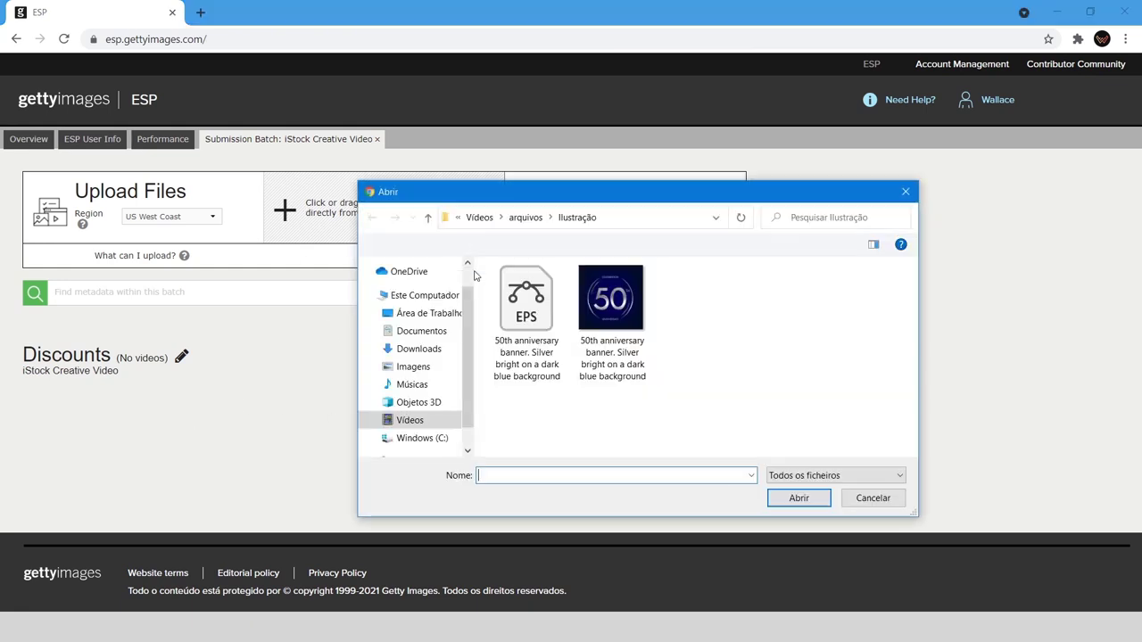
left_click(528, 218)
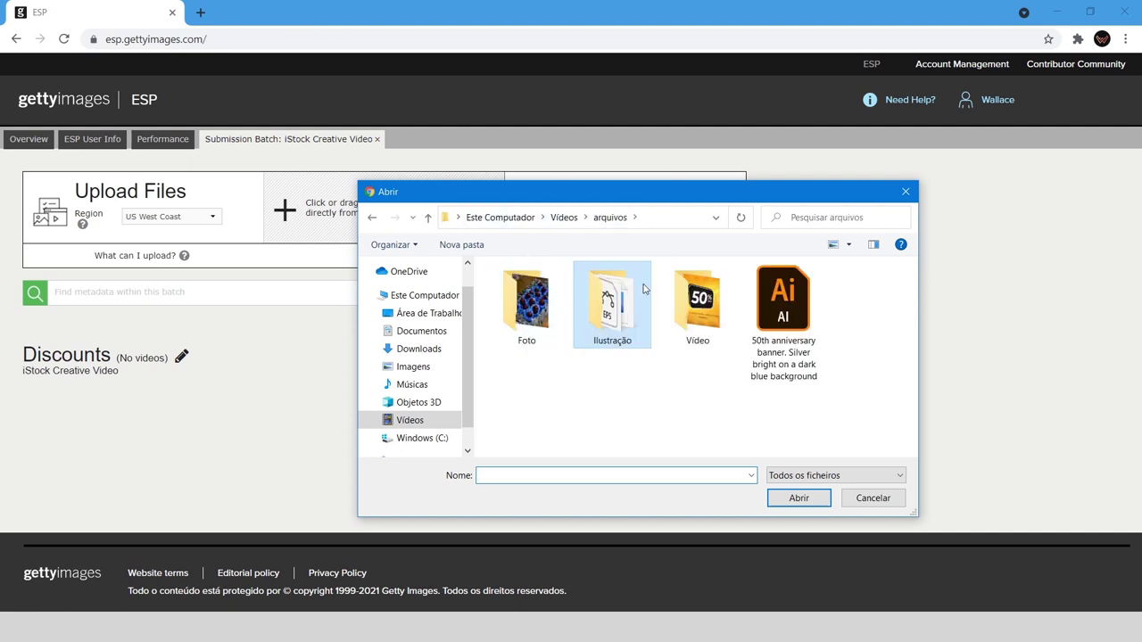
double_click(700, 312)
left_click(557, 331)
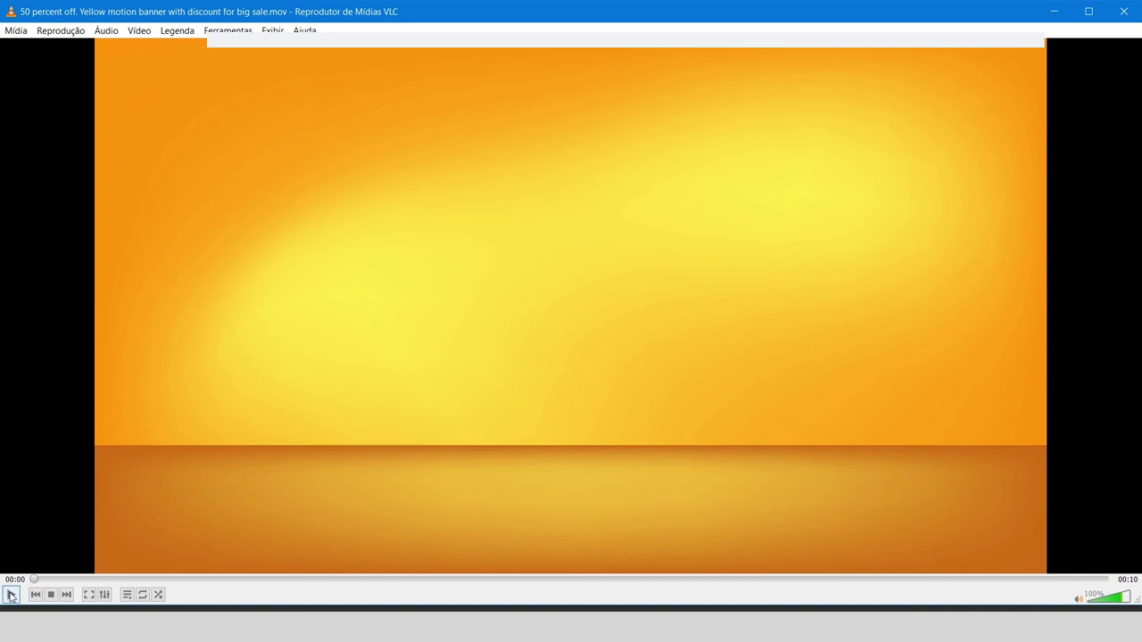
left_click(11, 595)
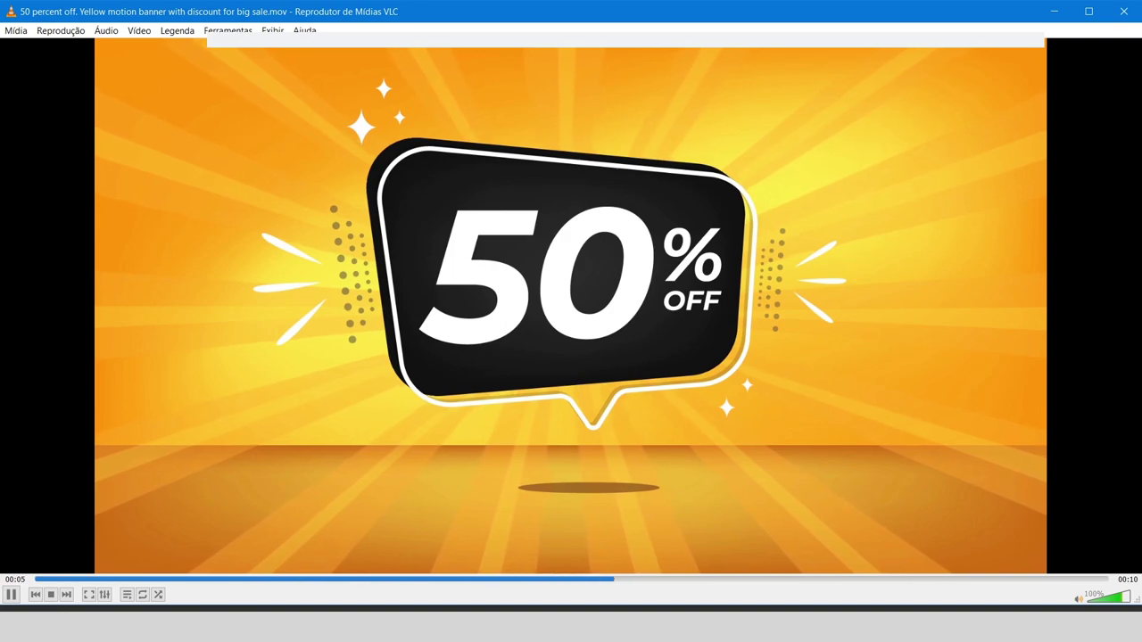
left_click(1124, 12)
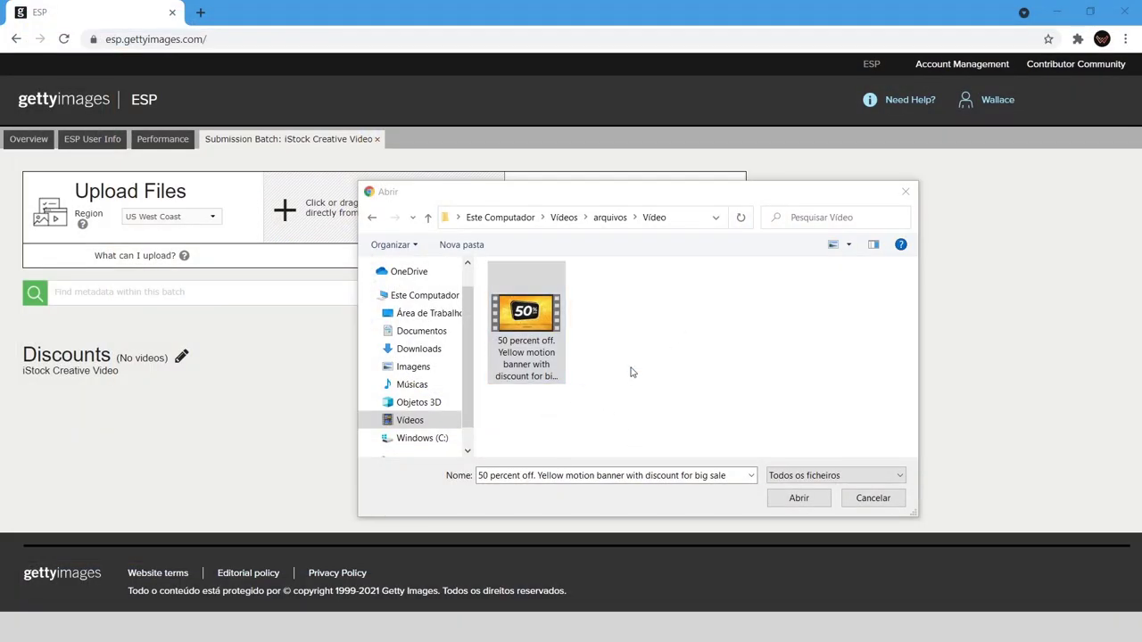
Step: Upload the selected 50 percent off video to the Discounts batch and check its upload progress and metadata fields
left_click(806, 499)
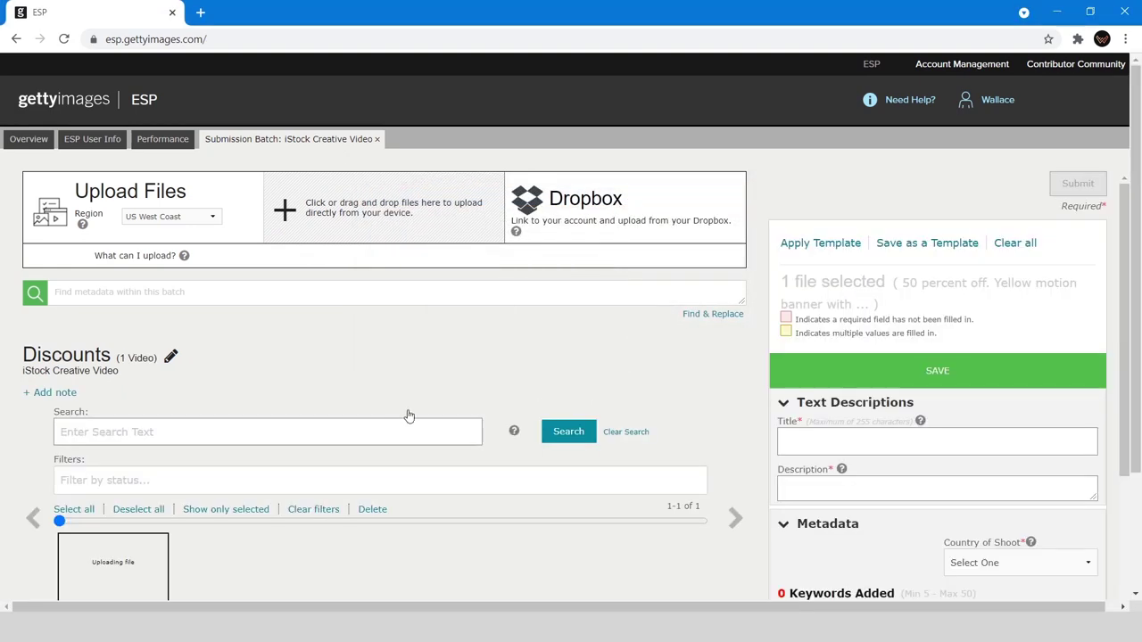
scroll(312, 472, "down", 3)
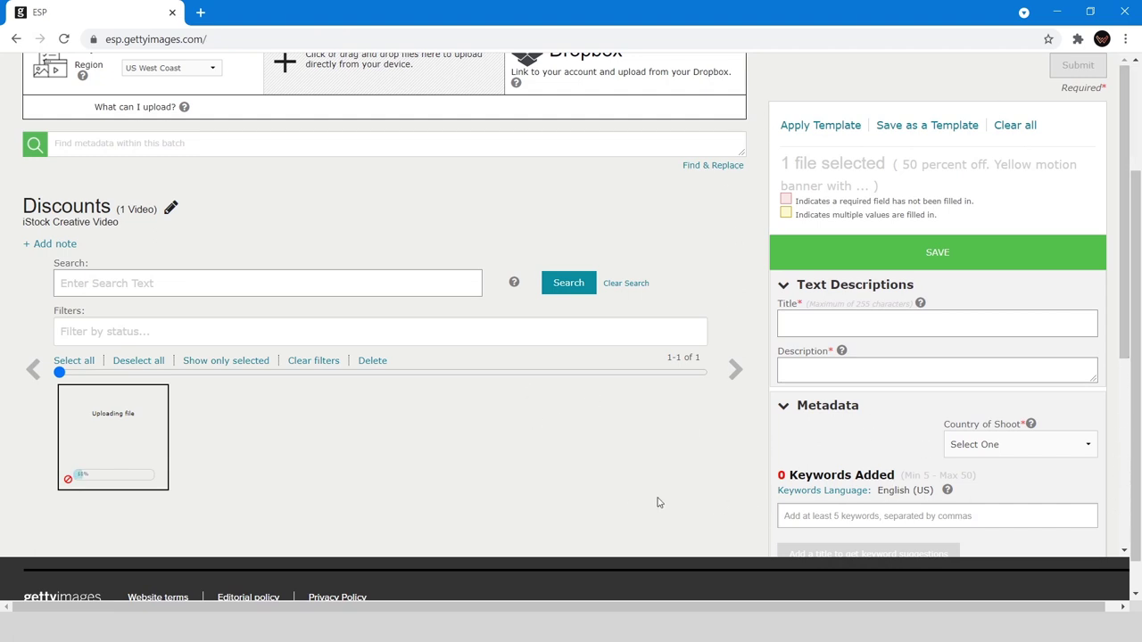
scroll(222, 382, "down", 2)
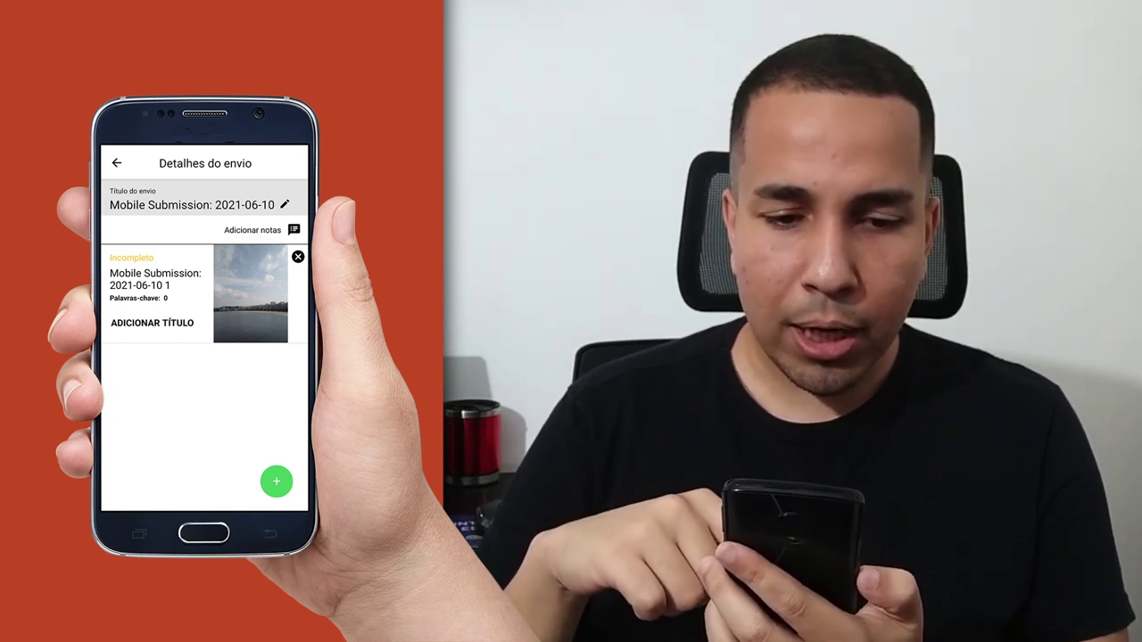
Step: Switch to the mobile contributor app and open the title and details form for the photo in Mobile Submission: 2021-06-10
left_click(151, 323)
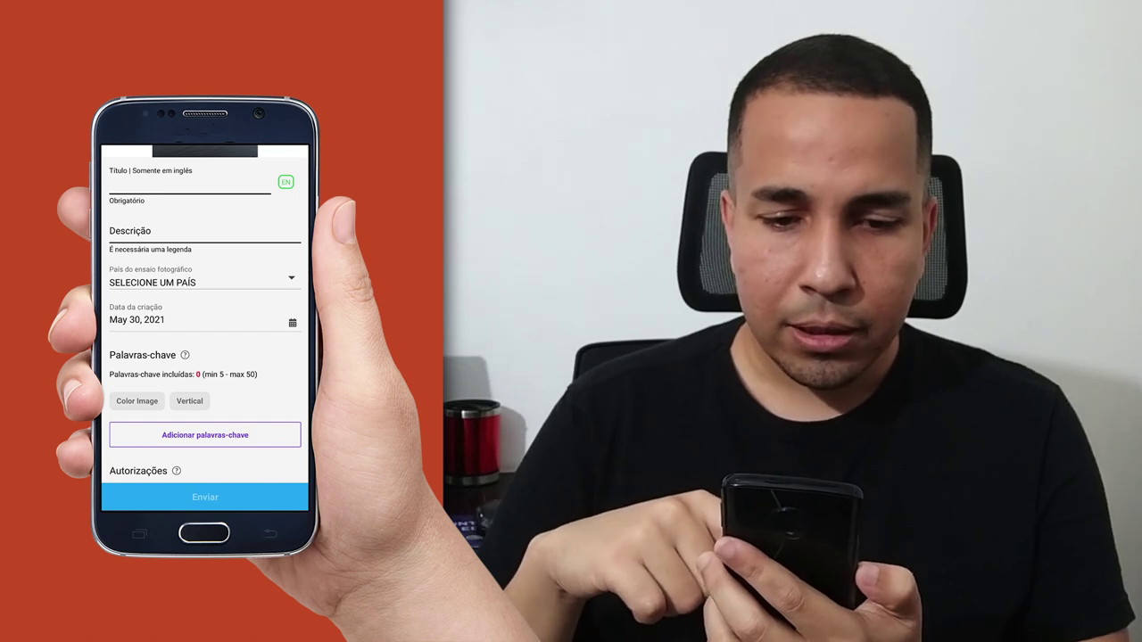